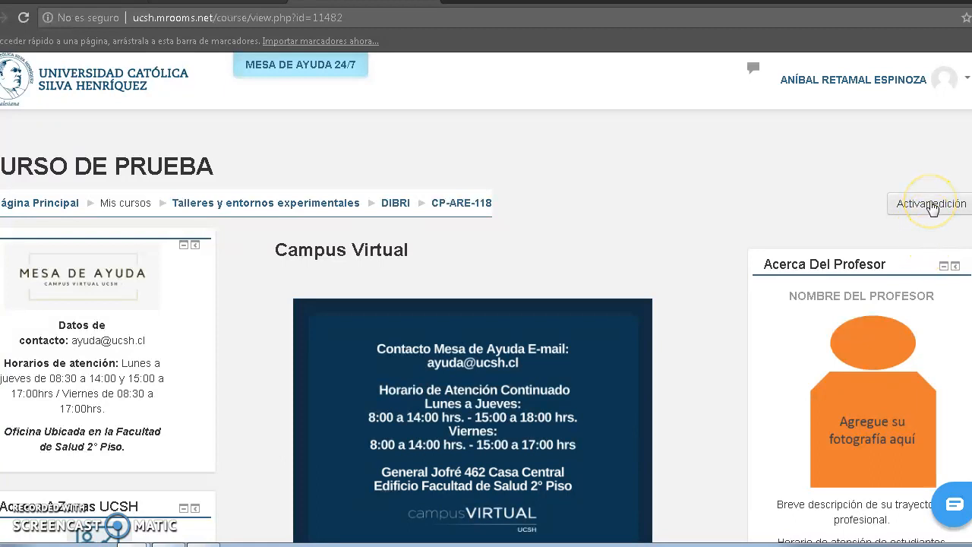
# Turn on course editing and add a new Cuestionario activity to the Campus Virtual section.
pyautogui.click(933, 207)
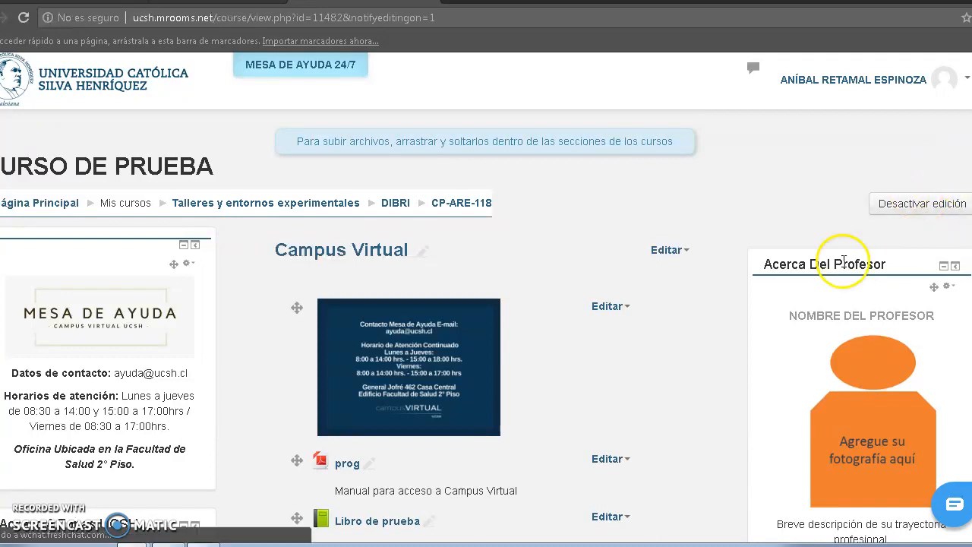
pyautogui.scroll(-3, 843, 262)
pyautogui.scroll(-7, 842, 261)
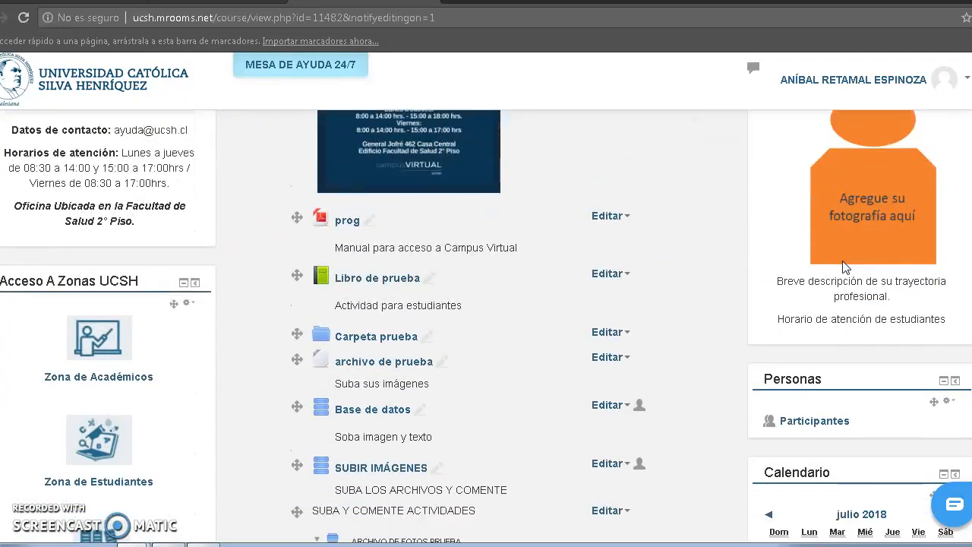
pyautogui.scroll(-6, 843, 265)
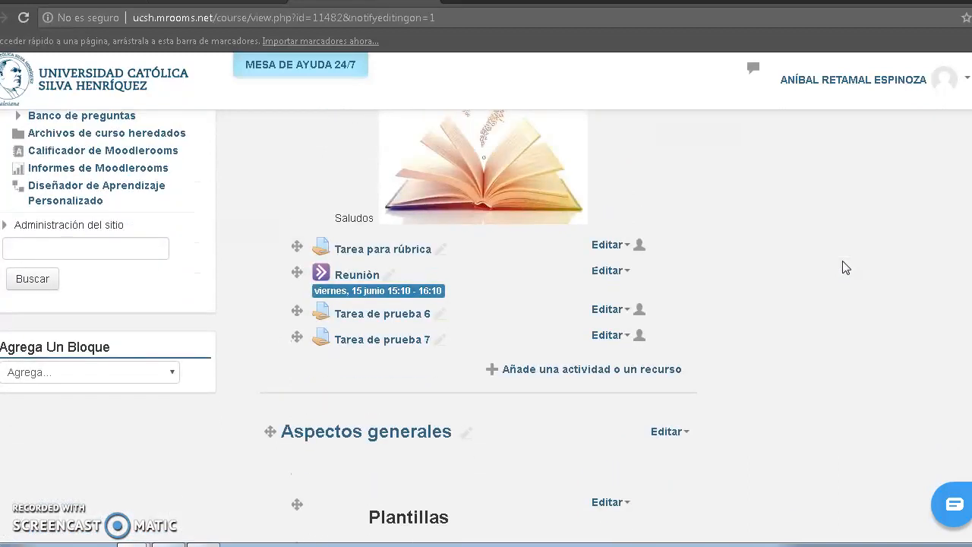
pyautogui.click(645, 375)
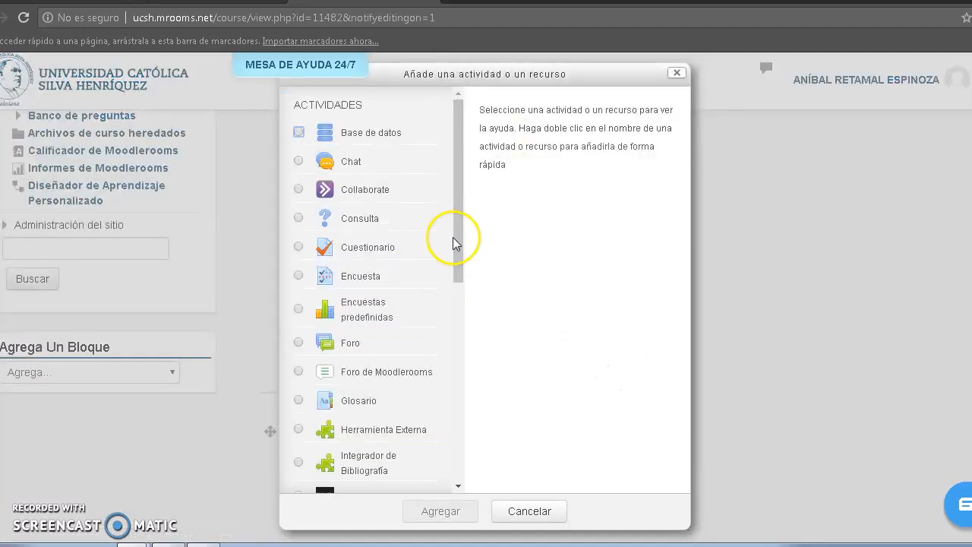
pyautogui.click(300, 247)
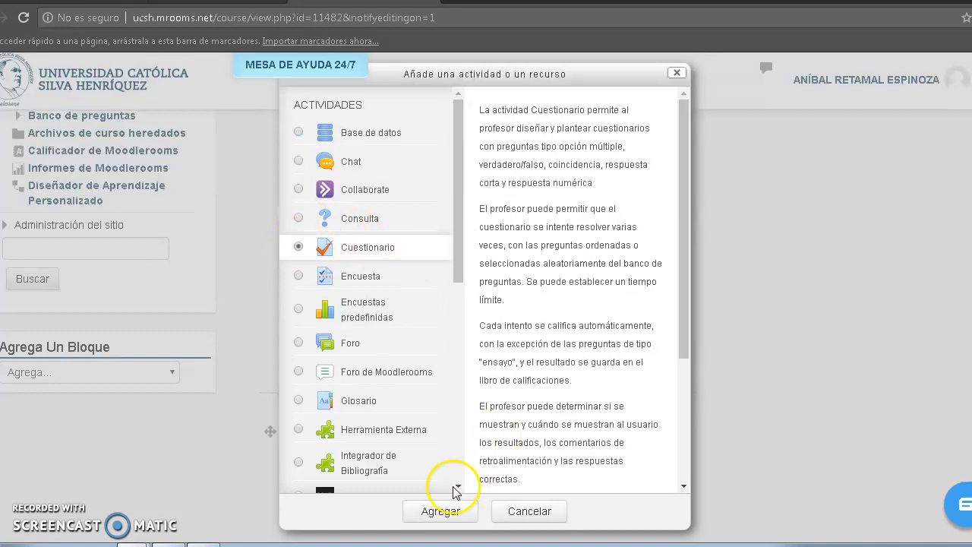
pyautogui.click(448, 512)
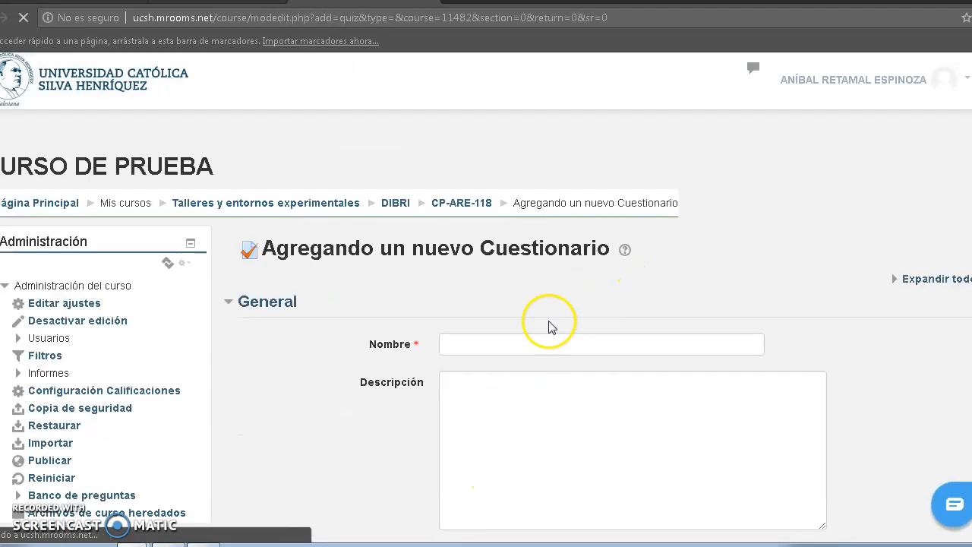
# Name the quiz "Cuestionario de prueba 8".
pyautogui.click(511, 346)
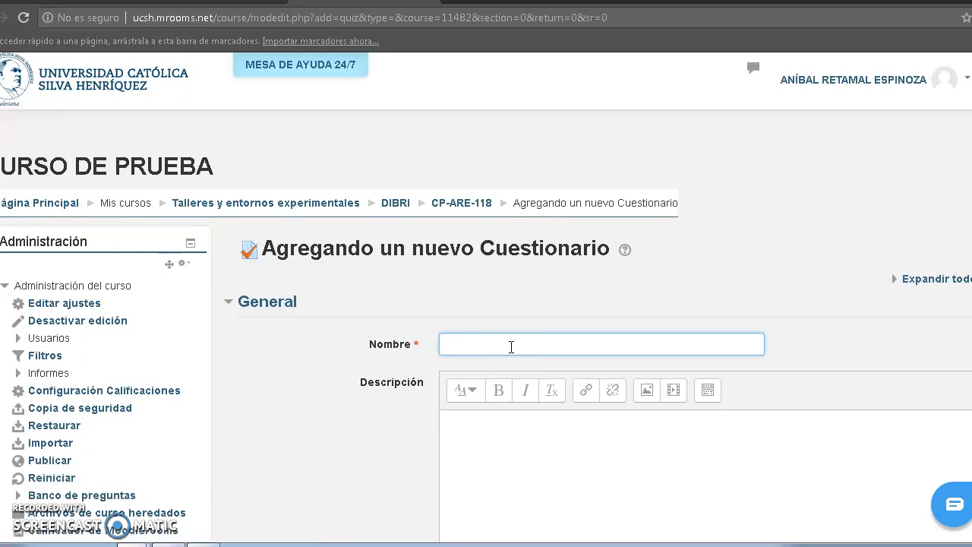
pyautogui.write('Cuestionario de prueba 8')
# Enter "Instrucción" as the quiz description.
pyautogui.click(479, 423)
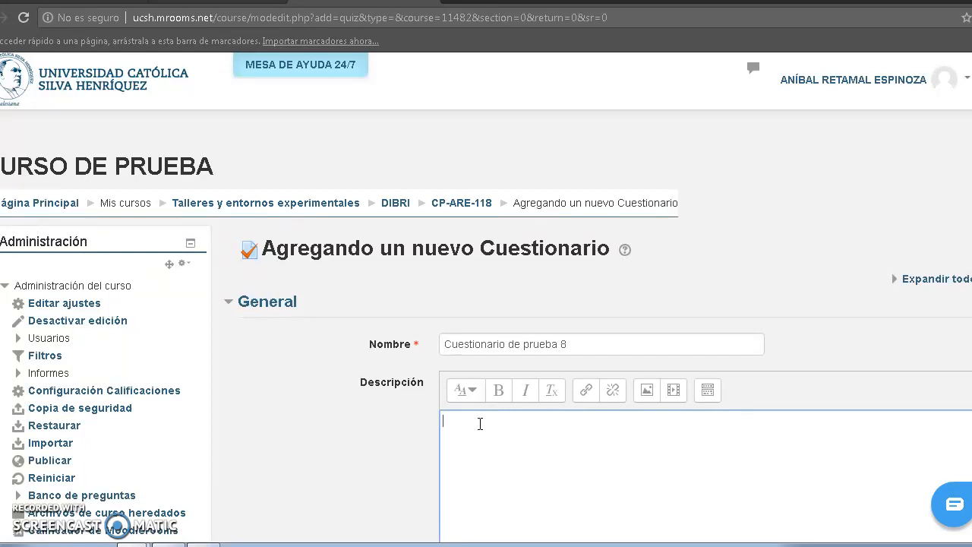
pyautogui.write('Instr')
pyautogui.write('ucci')
pyautogui.write('on')
pyautogui.press('BackSpace')
pyautogui.press('BackSpace')
pyautogui.press('BackSpace')
pyautogui.write('ión')
pyautogui.click(336, 476)
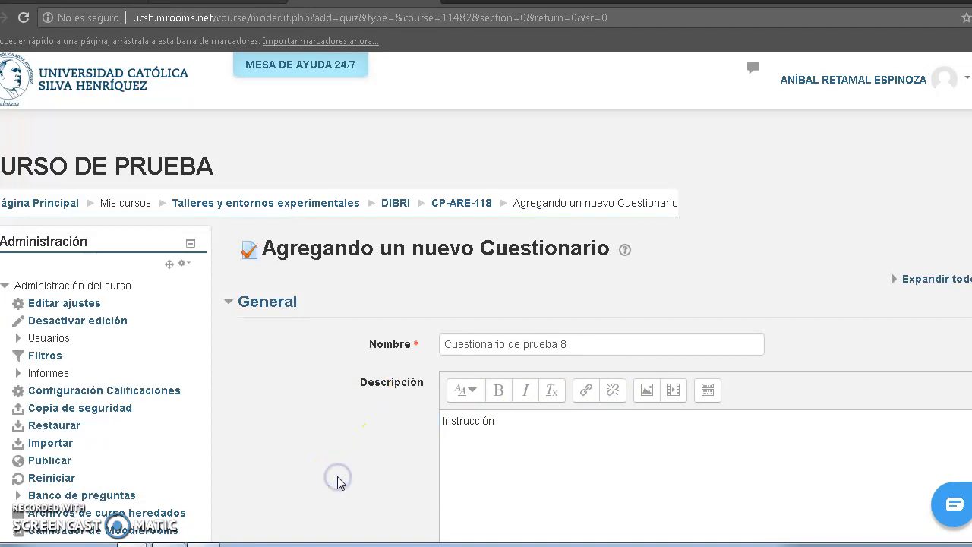
# Enable the opening and closing dates in the quiz's Temporalización settings.
pyautogui.scroll(-2, 338, 480)
pyautogui.scroll(-2, 340, 484)
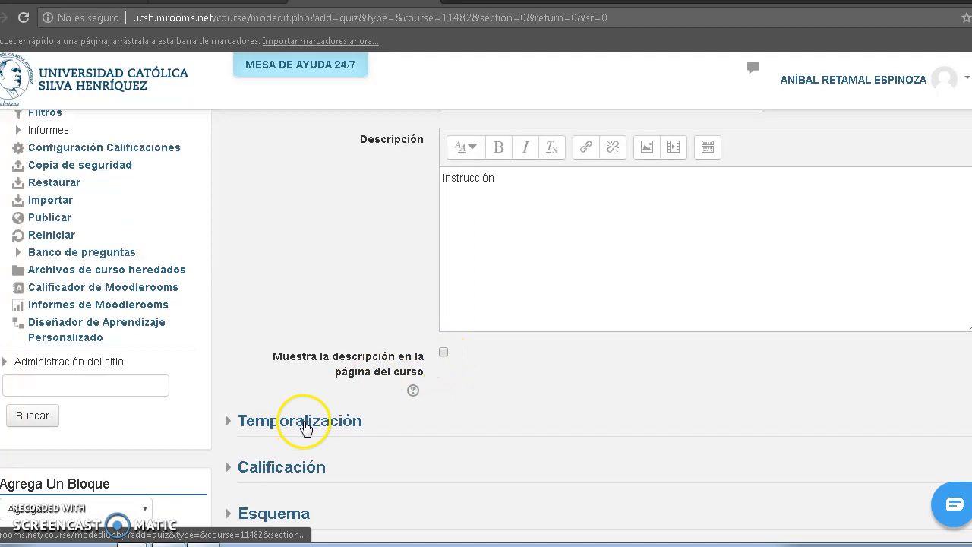
pyautogui.click(305, 426)
pyautogui.scroll(-3, 304, 427)
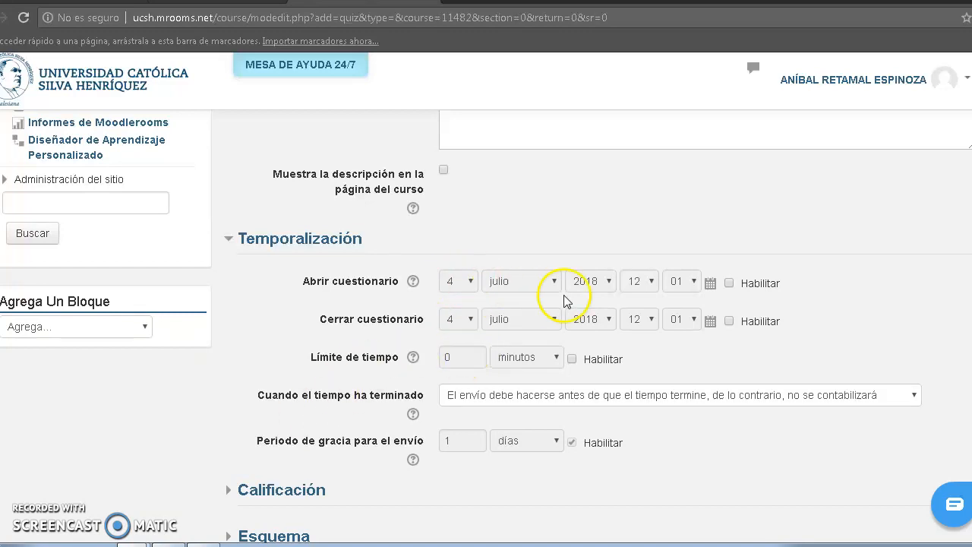
pyautogui.click(731, 286)
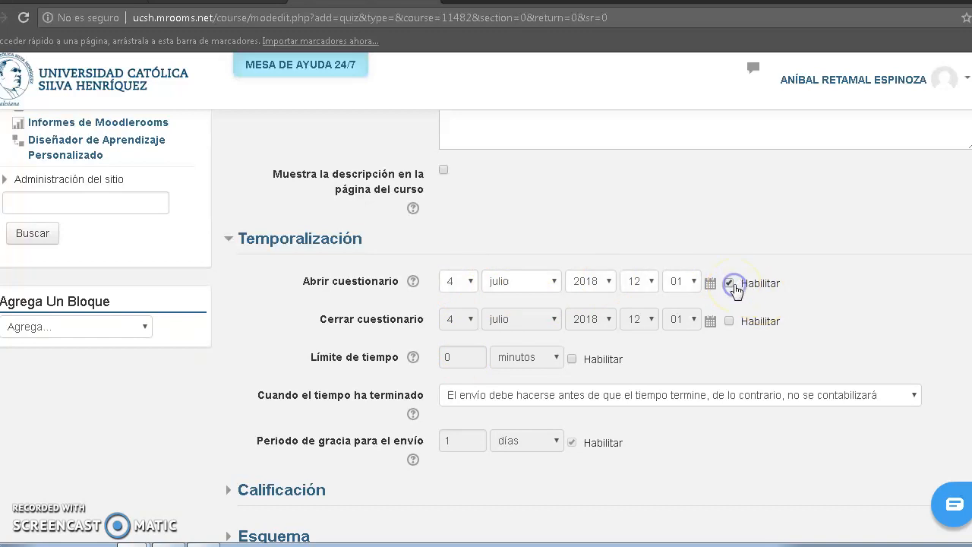
pyautogui.click(731, 325)
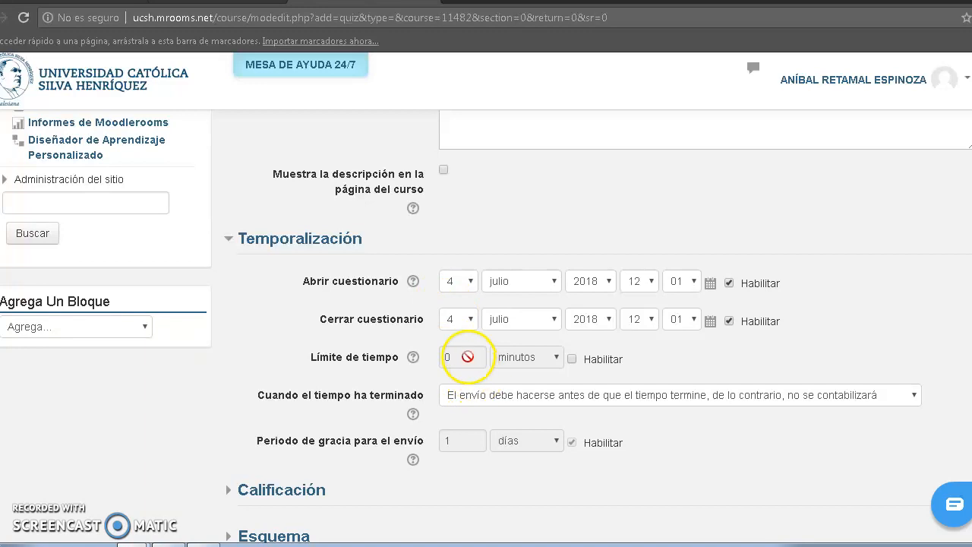
# Enable the quiz time limit and set it to 30 minutes.
pyautogui.click(572, 358)
pyautogui.click(449, 355)
pyautogui.doubleClick(453, 356)
pyautogui.write('30')
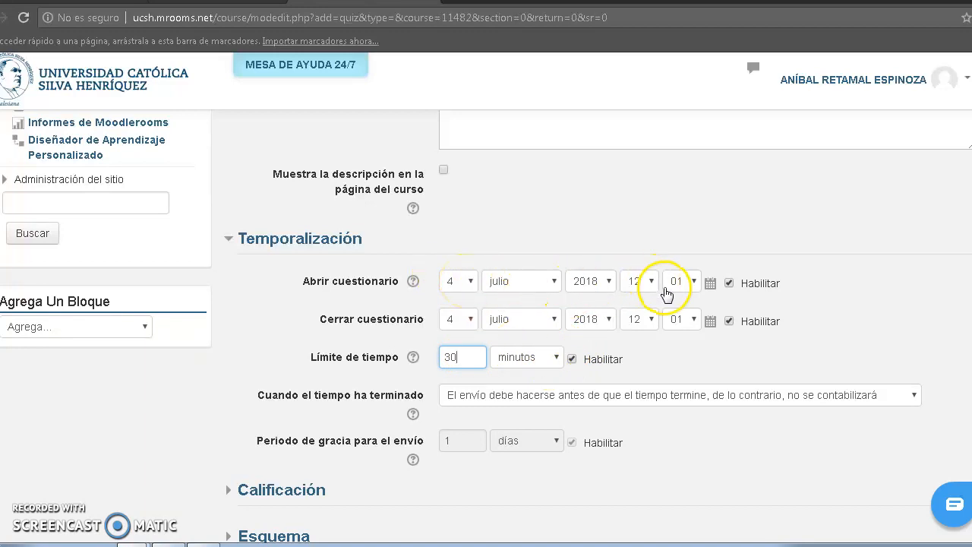
# Set the minutes of the quiz closing time to 31.
pyautogui.click(692, 319)
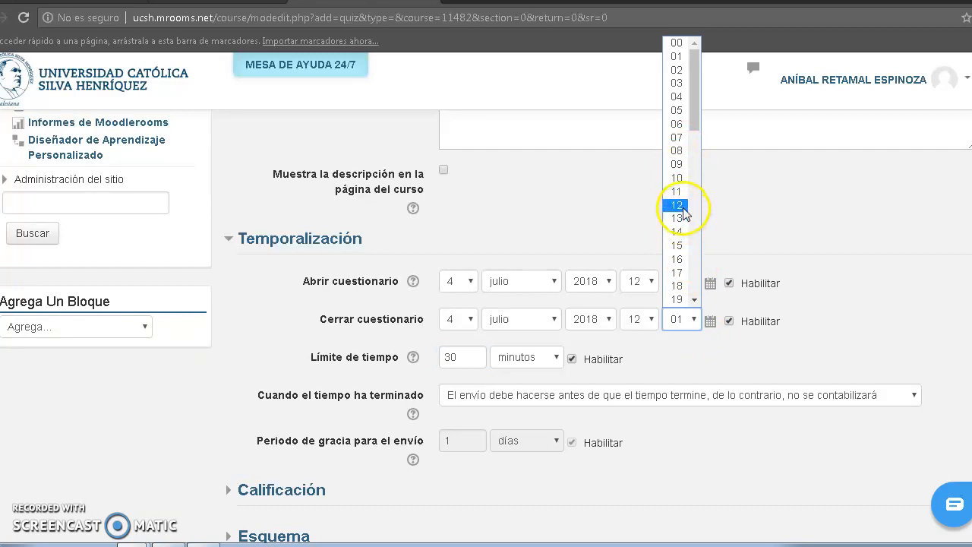
pyautogui.click(695, 299)
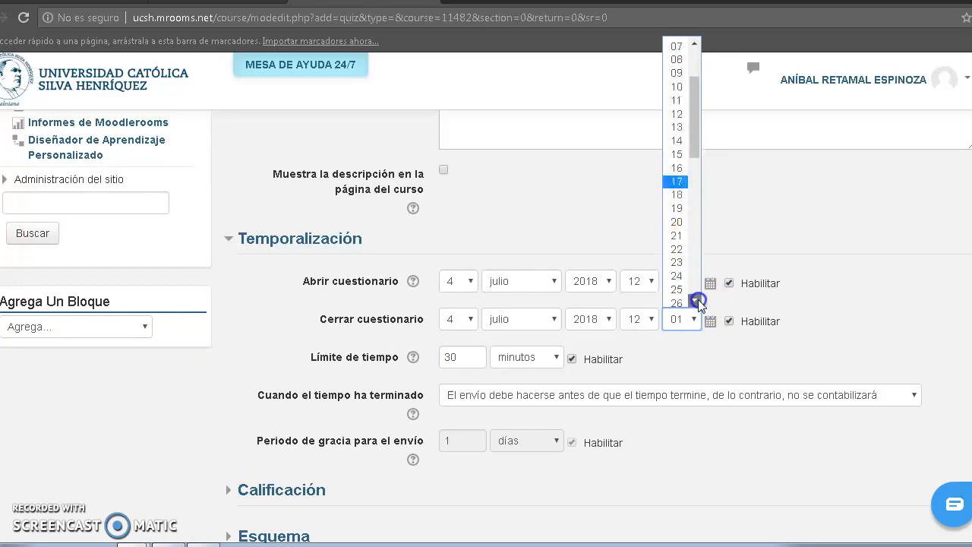
pyautogui.click(694, 300)
pyautogui.click(695, 300)
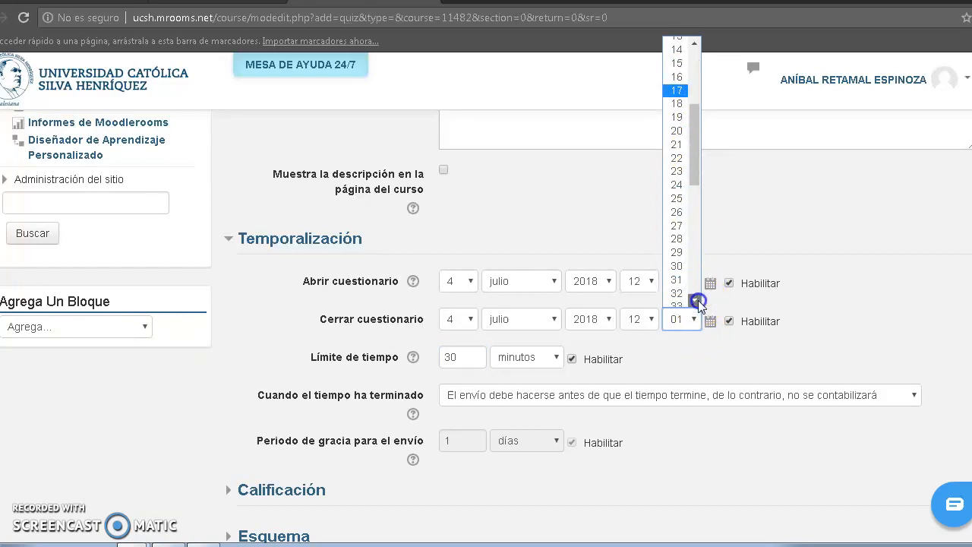
pyautogui.click(677, 280)
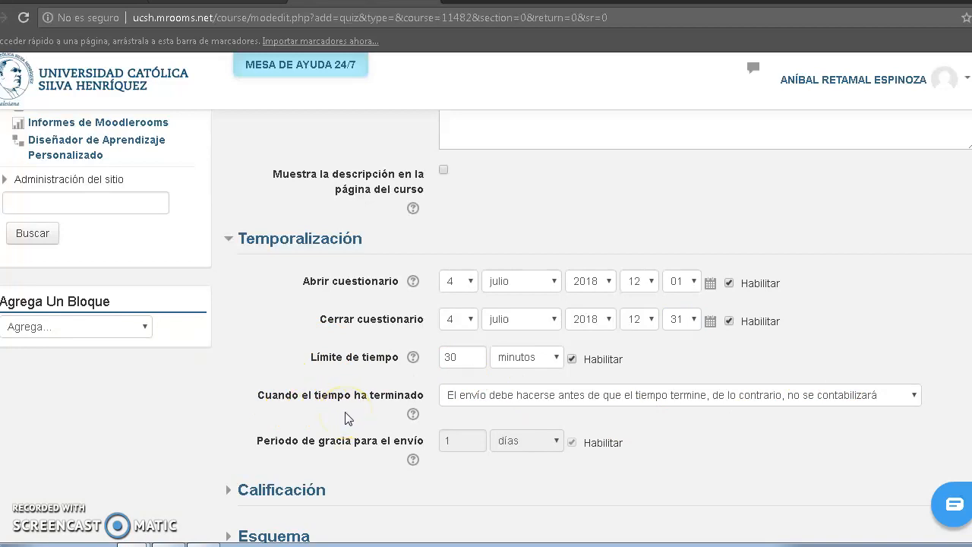
# Set the behaviour when time runs out to "El envío se realiza automáticamente".
pyautogui.click(547, 408)
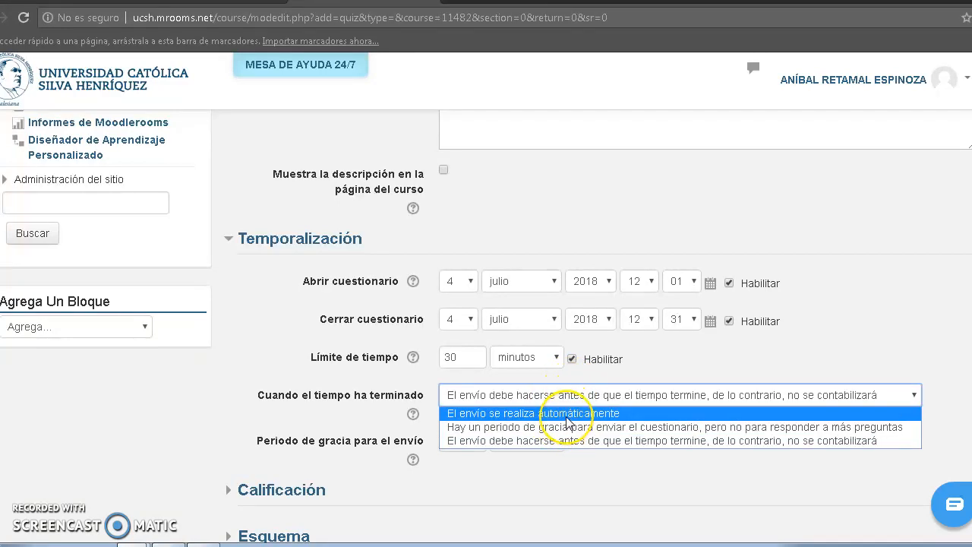
pyautogui.click(567, 417)
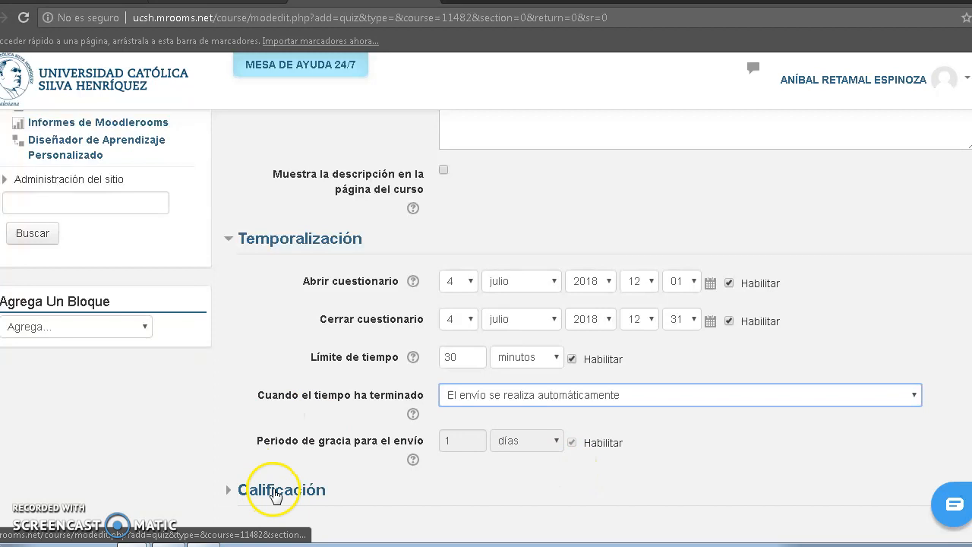
# Disable the opening date, the closing date and the time limit of the quiz.
pyautogui.click(728, 284)
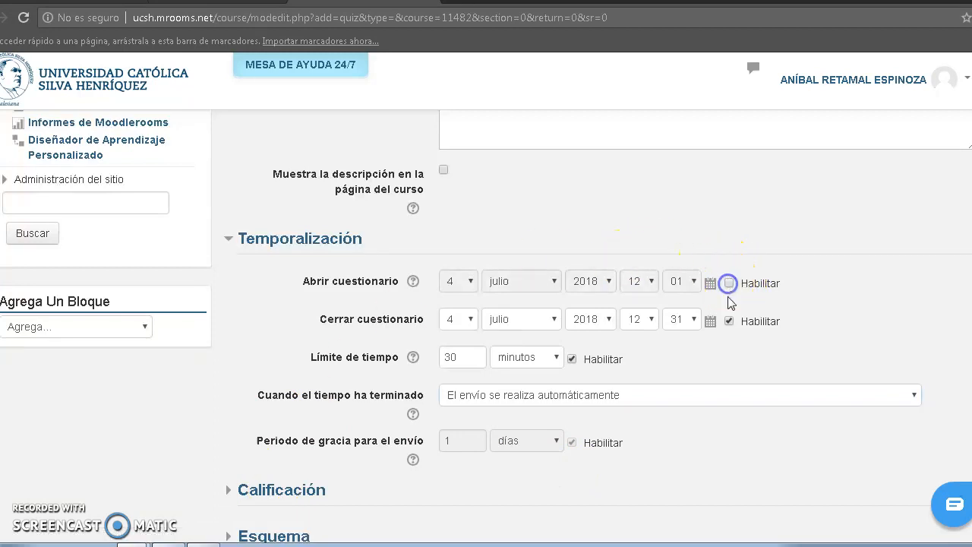
pyautogui.click(729, 321)
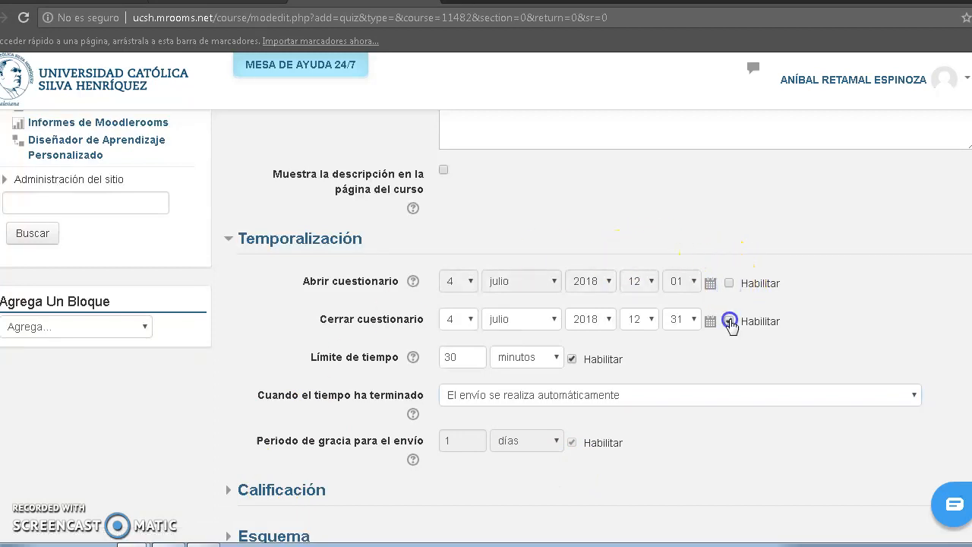
pyautogui.click(572, 358)
pyautogui.click(759, 464)
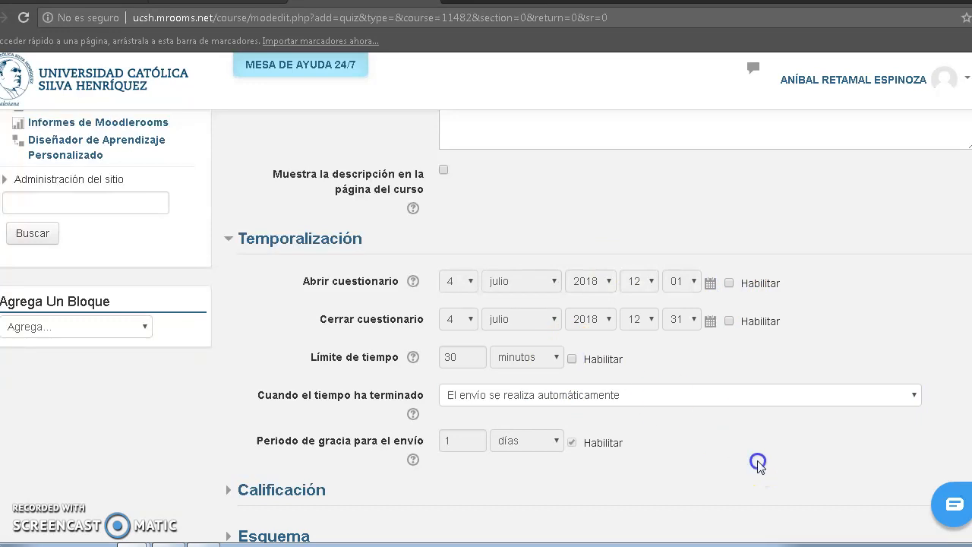
# In the Calificación settings, set the passing grade to 4 and the permitted attempts to 1.
pyautogui.scroll(-2, 757, 460)
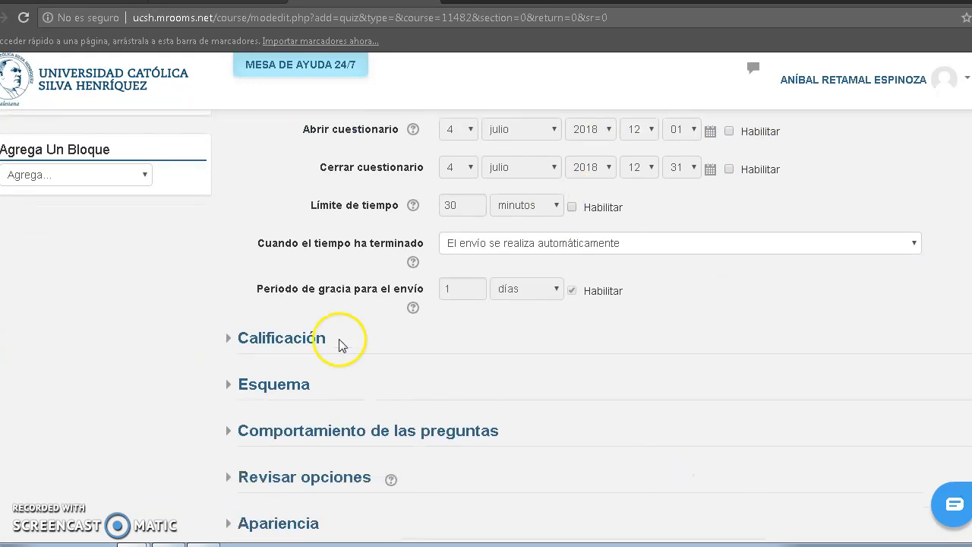
pyautogui.click(308, 342)
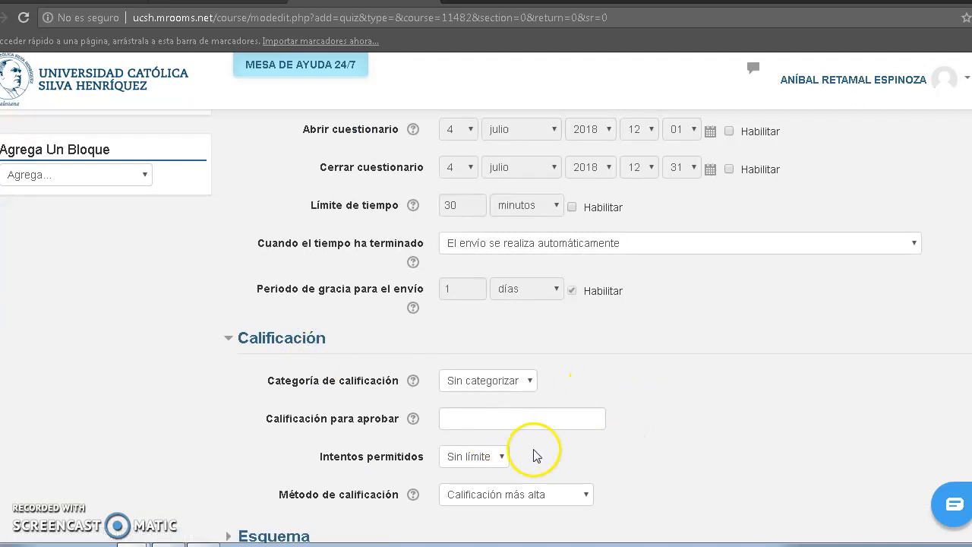
pyautogui.click(494, 423)
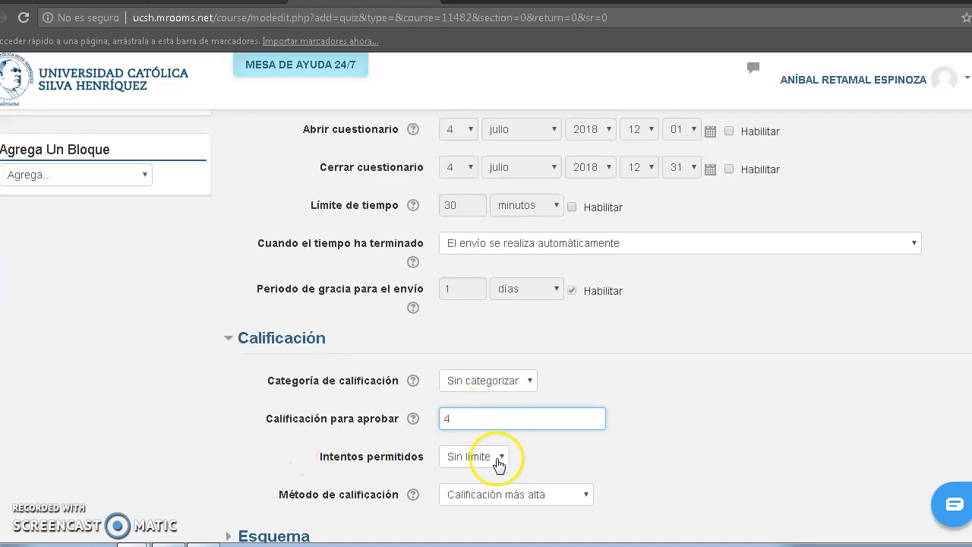
pyautogui.click(499, 460)
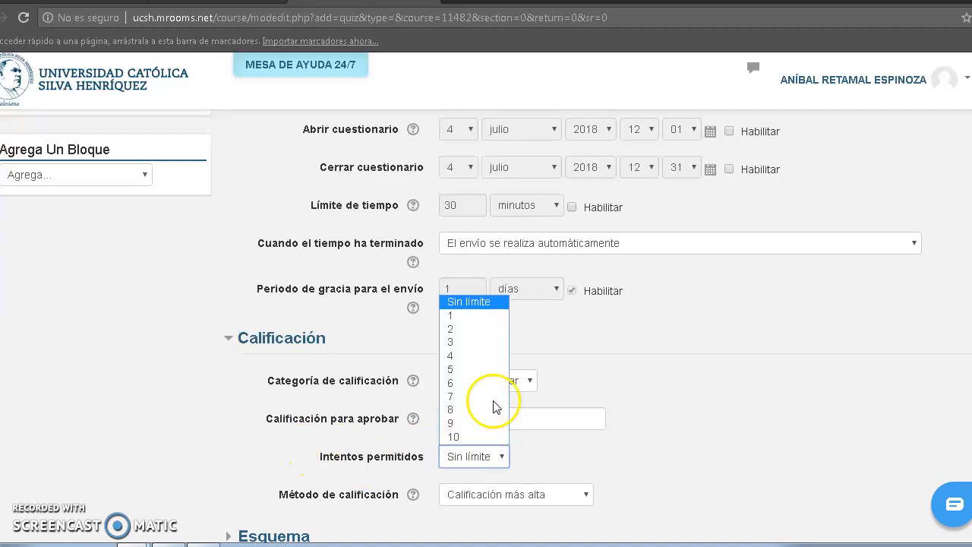
pyautogui.click(483, 313)
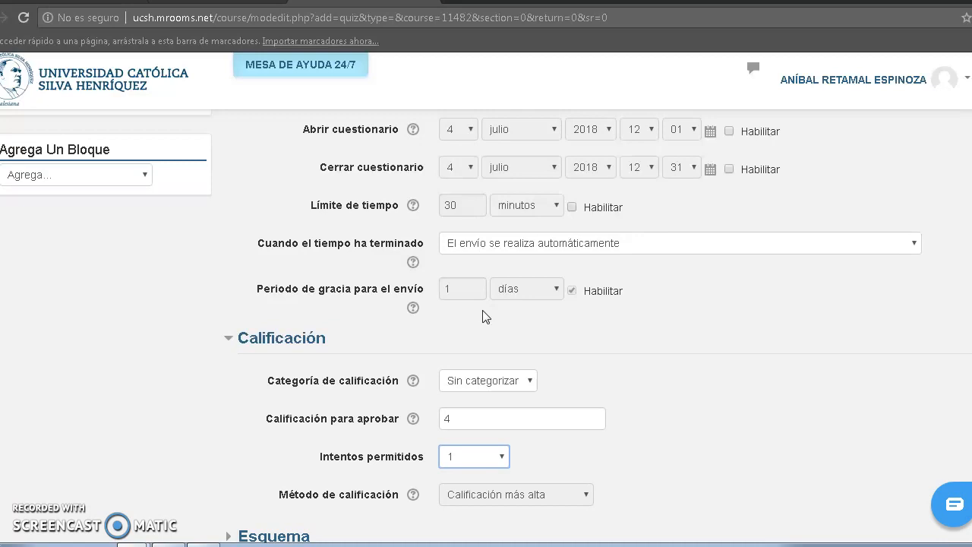
# Examine the available options for grade category, permitted attempts and grading method.
pyautogui.click(89, 422)
pyautogui.scroll(-2, 89, 422)
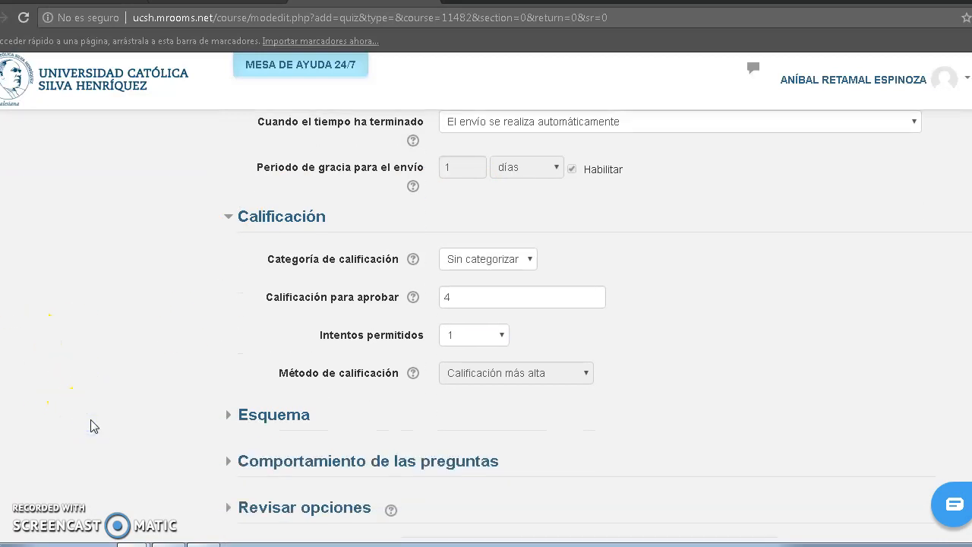
pyautogui.click(574, 373)
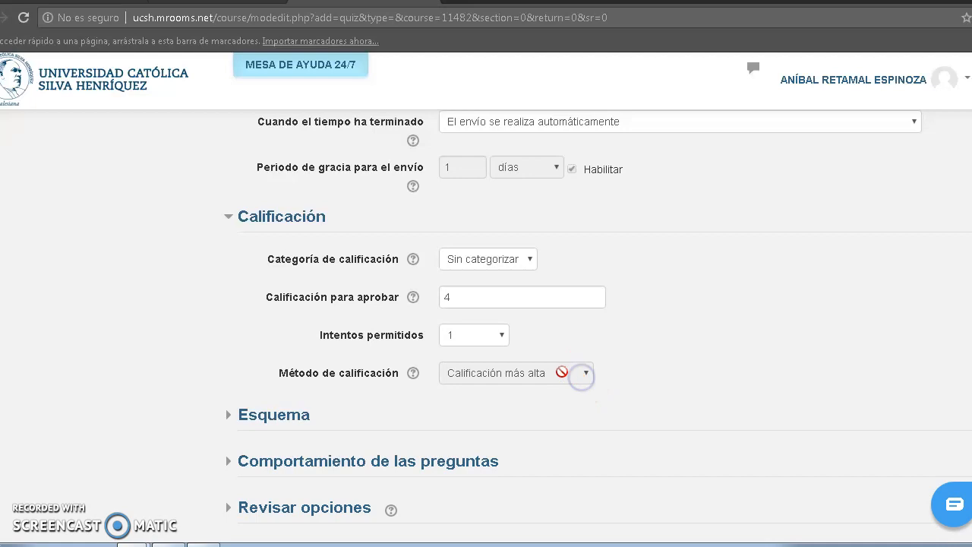
pyautogui.click(509, 262)
pyautogui.click(504, 277)
pyautogui.click(498, 338)
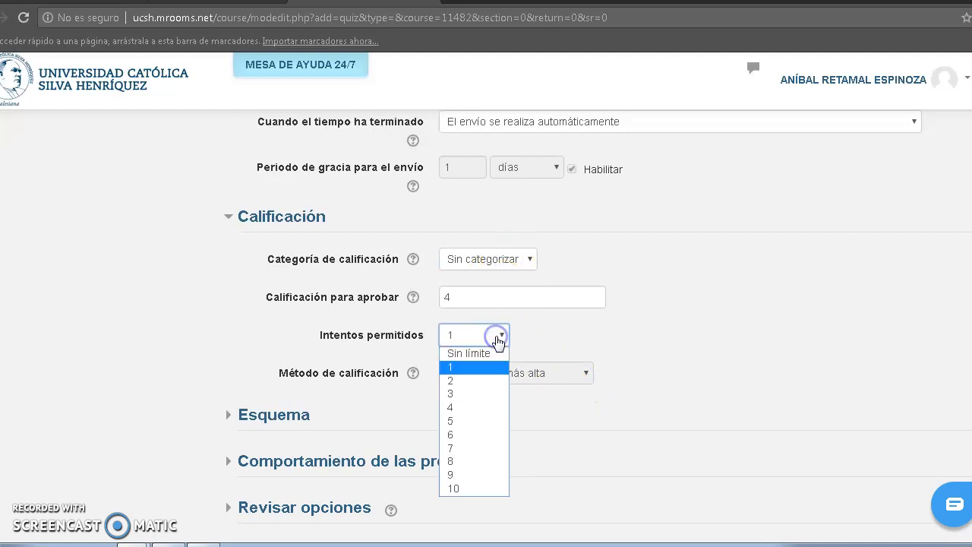
pyautogui.click(497, 339)
pyautogui.click(497, 339)
pyautogui.click(497, 338)
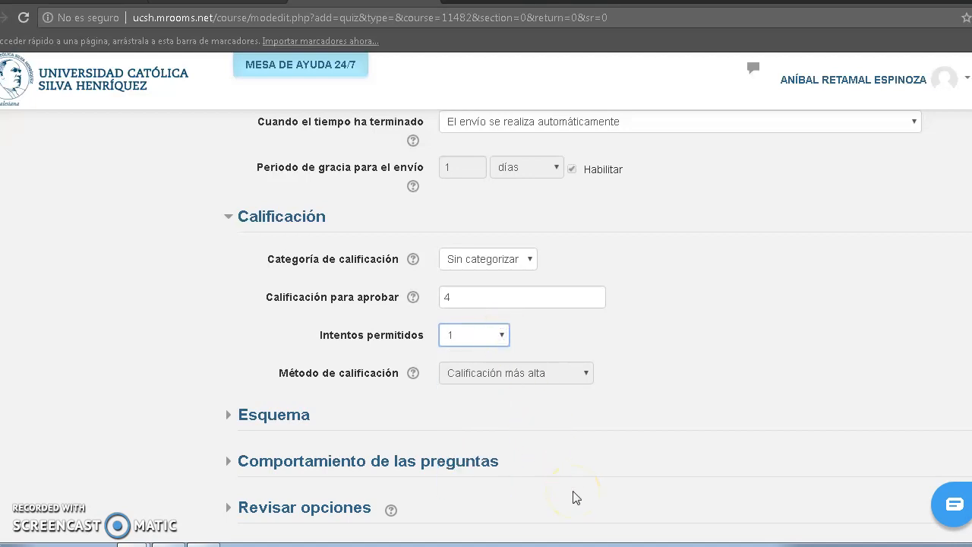
pyautogui.click(490, 340)
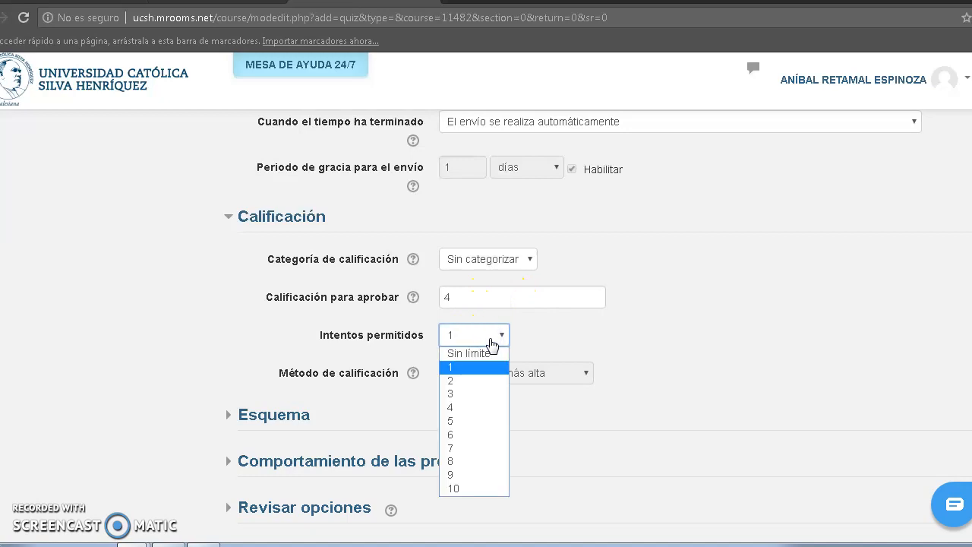
pyautogui.click(491, 344)
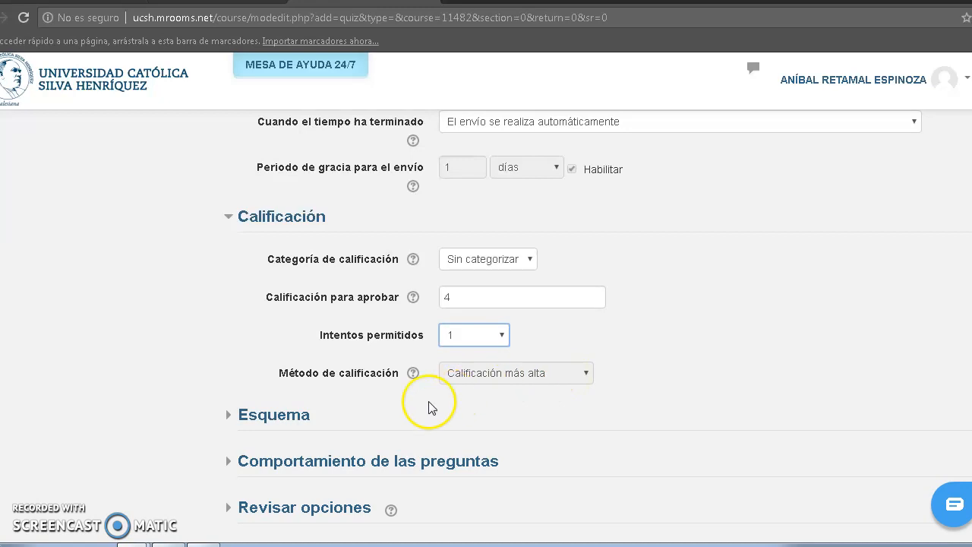
# In the Esquema settings, set Página nueva to "Cada 2 preguntas".
pyautogui.click(282, 417)
pyautogui.click(121, 433)
pyautogui.scroll(-2, 123, 437)
pyautogui.press('Down')
pyautogui.press('Down')
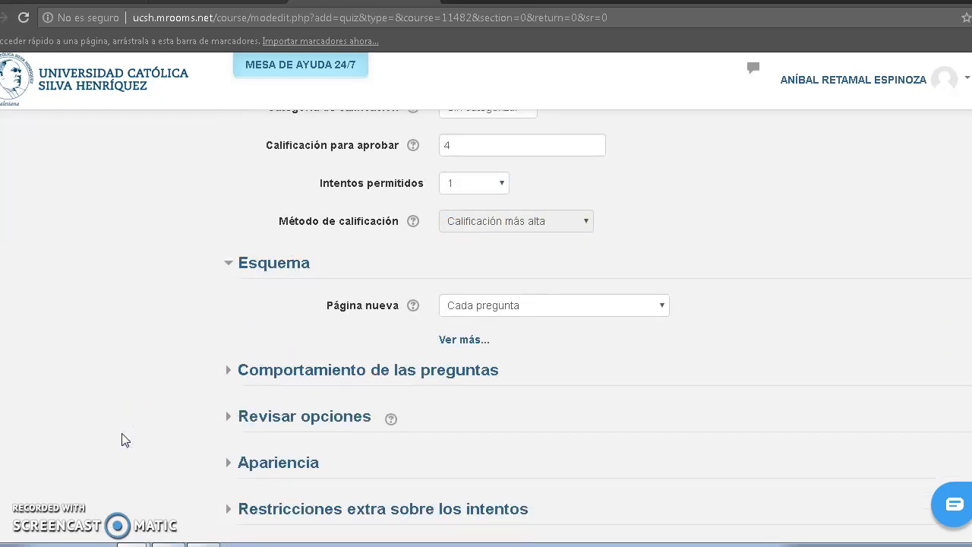
pyautogui.click(661, 311)
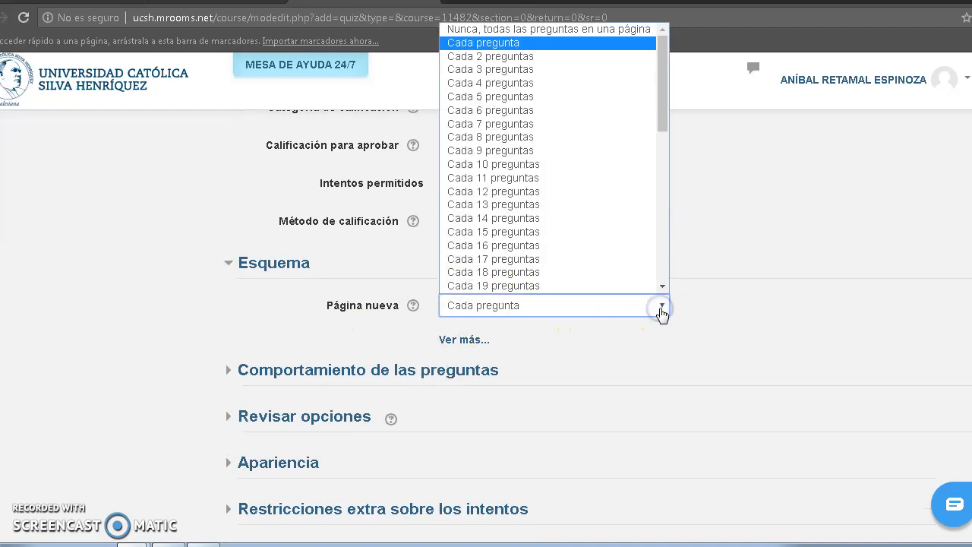
pyautogui.click(661, 311)
pyautogui.click(661, 312)
pyautogui.click(616, 58)
pyautogui.click(147, 321)
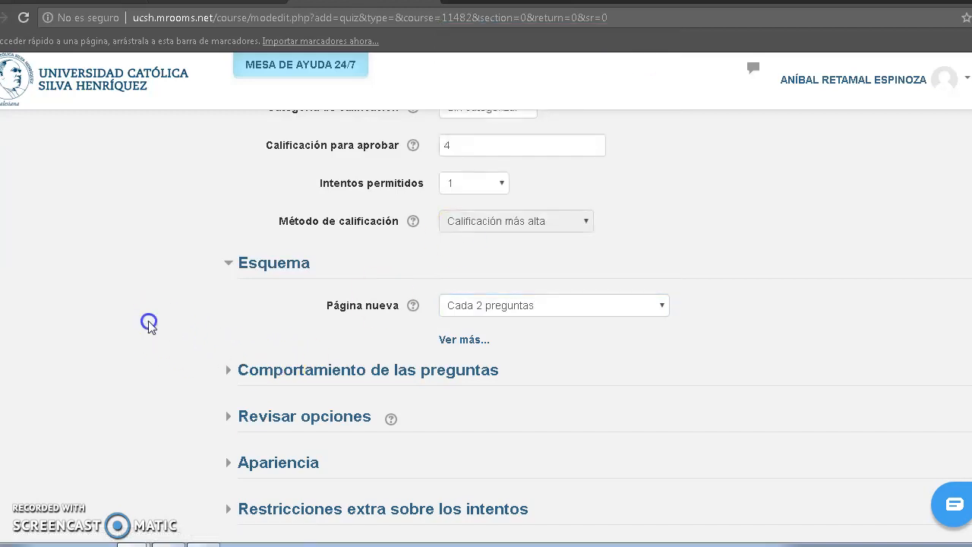
# Reveal the additional Esquema settings and set the navigation method to "Secuencial".
pyautogui.click(469, 339)
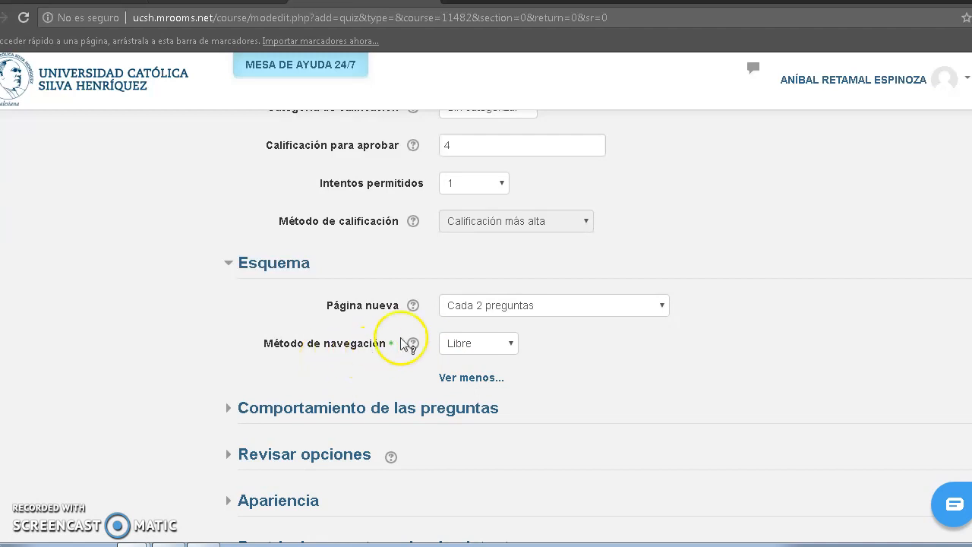
pyautogui.click(511, 345)
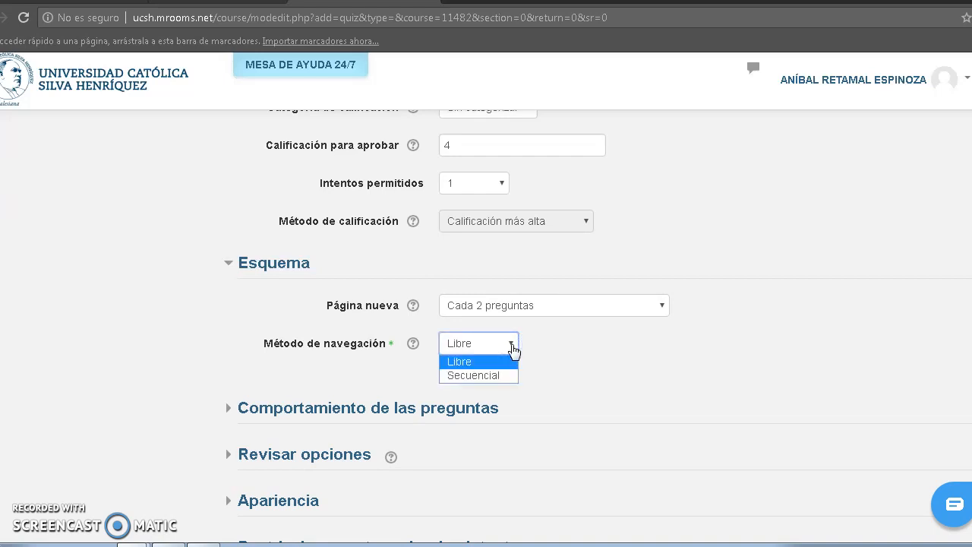
pyautogui.click(506, 375)
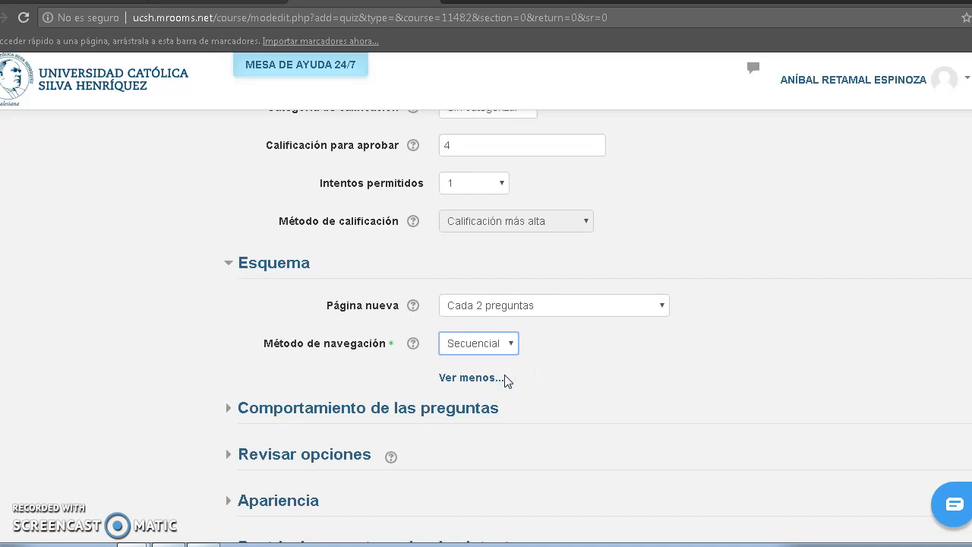
# Examine the answer shuffling and question behaviour options and the review options for each stage of the attempt.
pyautogui.click(314, 408)
pyautogui.scroll(-2, 101, 444)
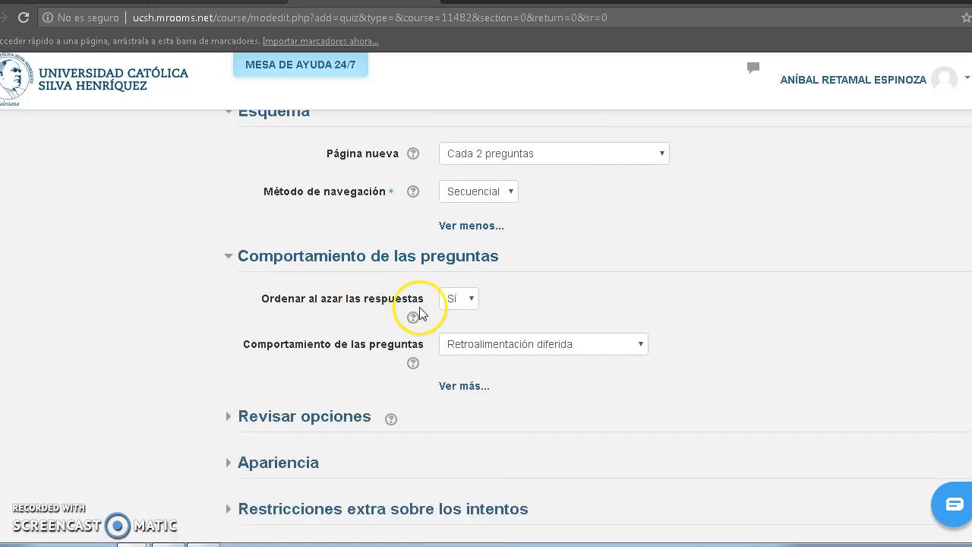
pyautogui.click(473, 298)
pyautogui.click(472, 298)
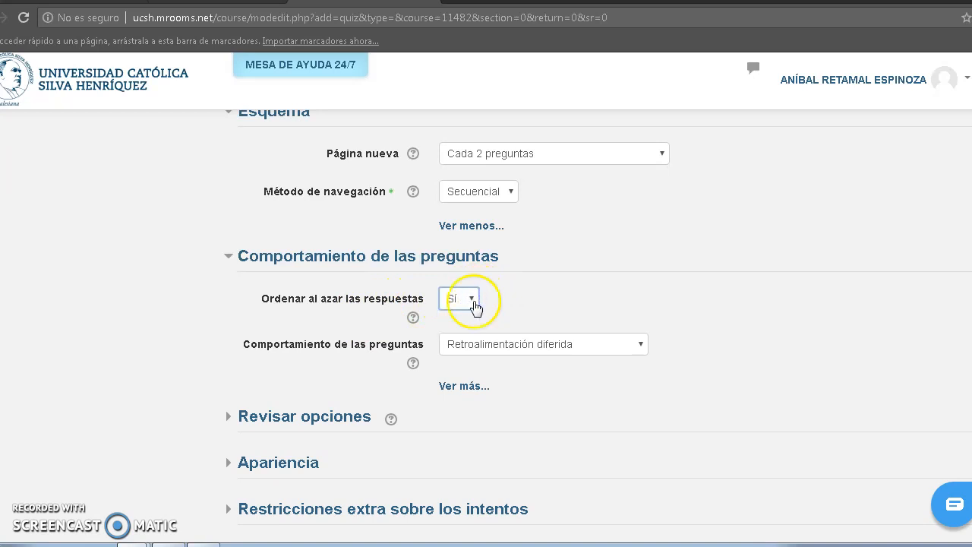
pyautogui.click(519, 350)
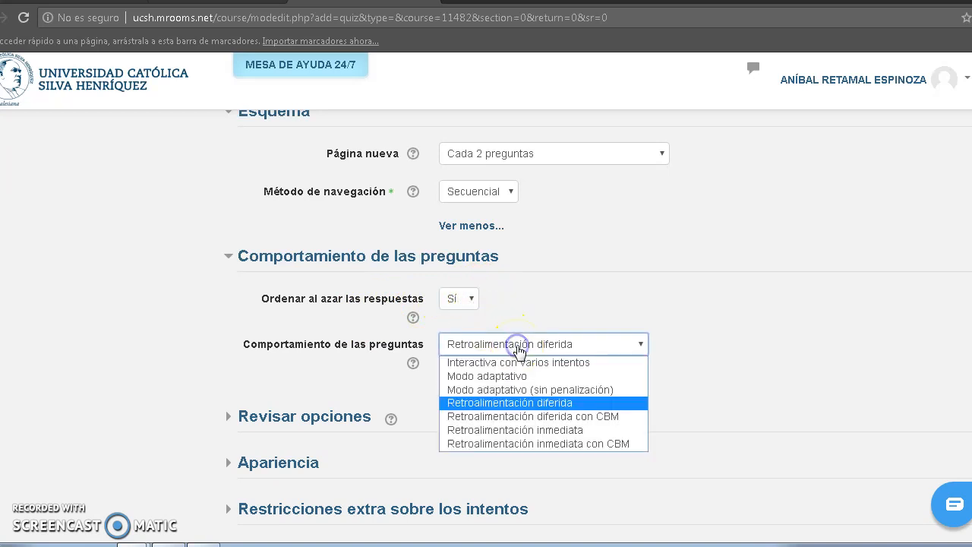
pyautogui.click(518, 350)
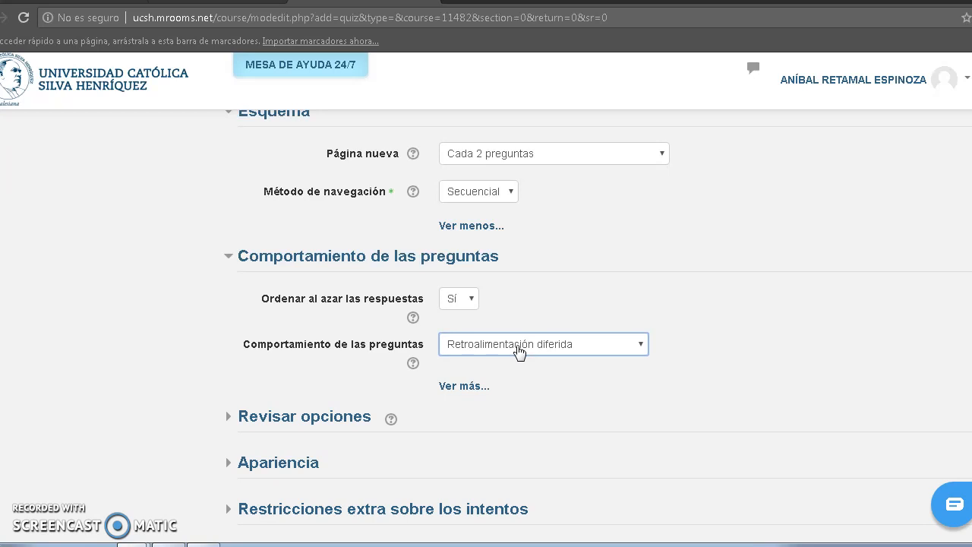
pyautogui.click(313, 419)
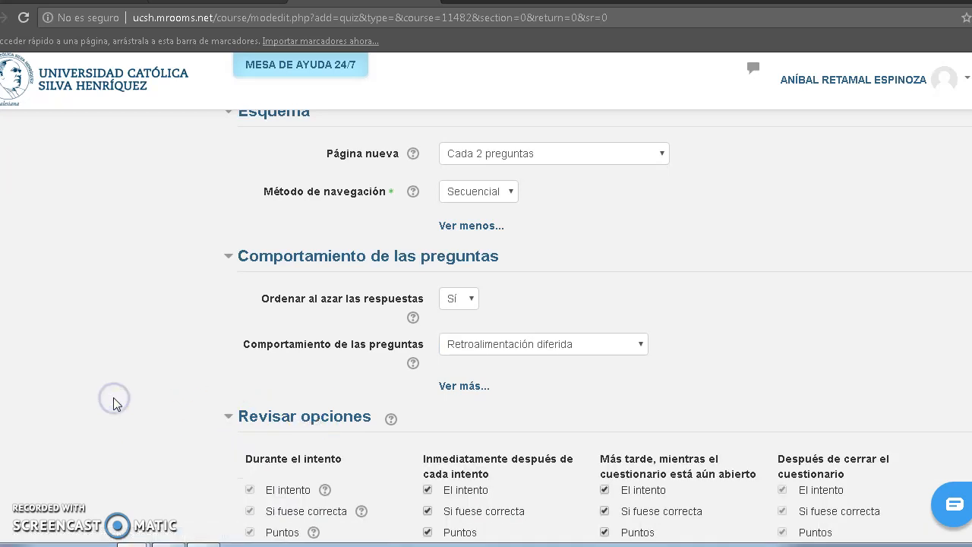
pyautogui.scroll(-2, 114, 402)
pyautogui.scroll(-1, 116, 404)
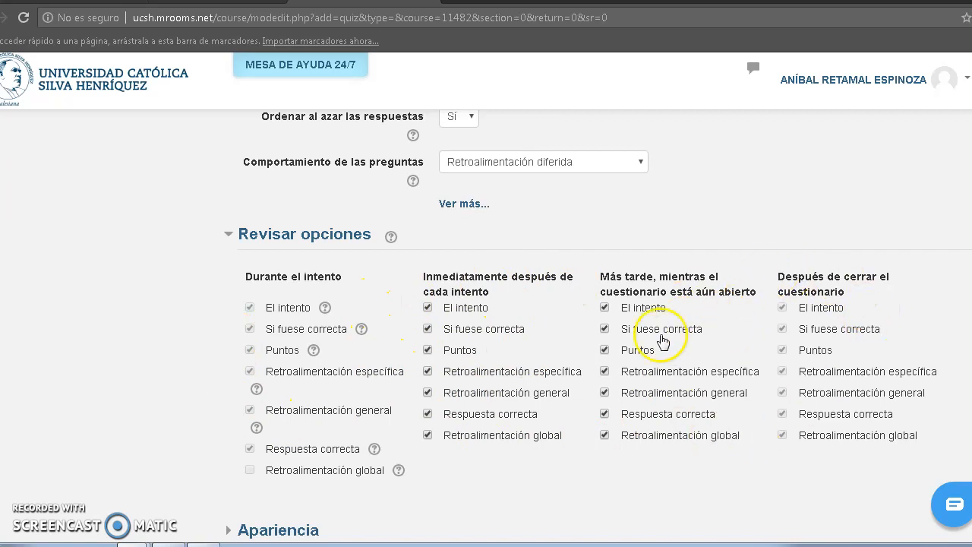
pyautogui.click(81, 334)
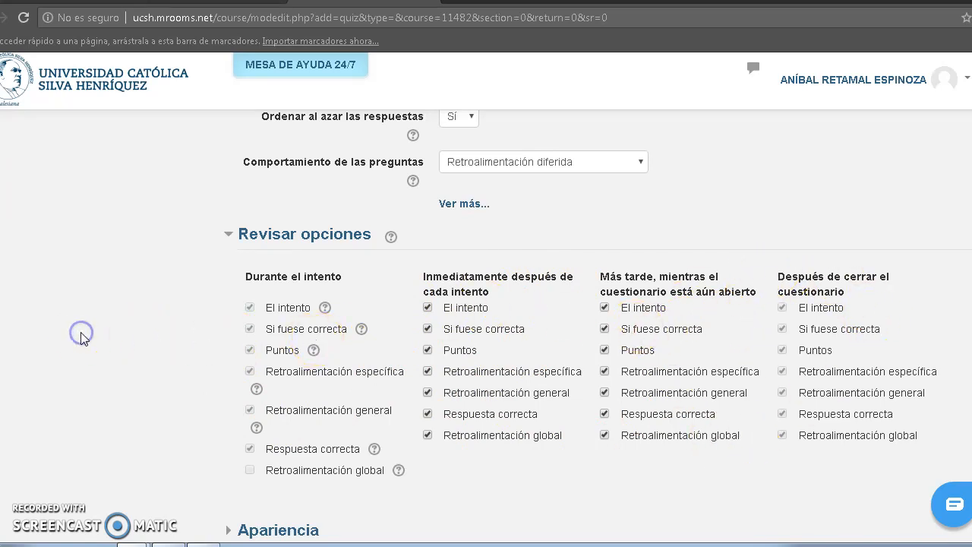
# In the Apariencia settings, set the decimal places in grades to 0.
pyautogui.scroll(-2, 81, 332)
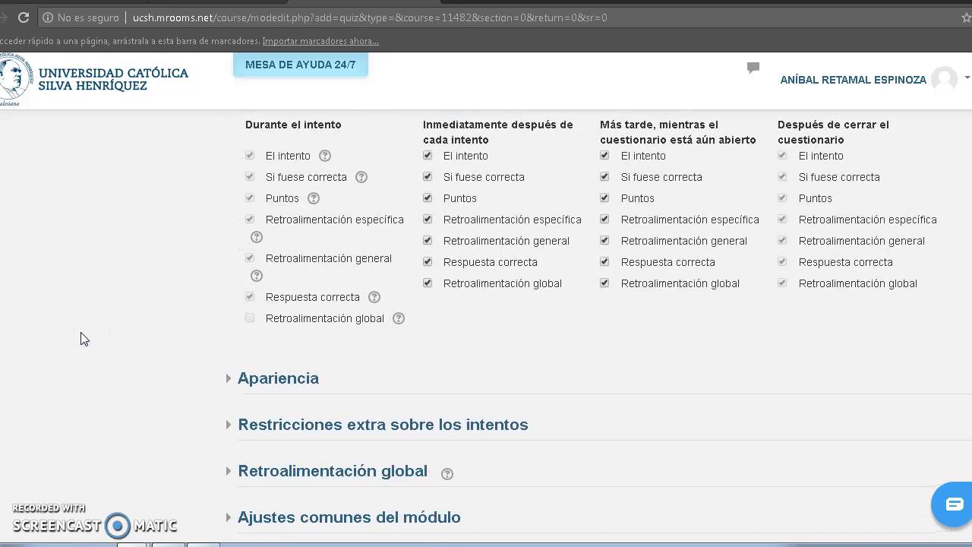
pyautogui.click(253, 380)
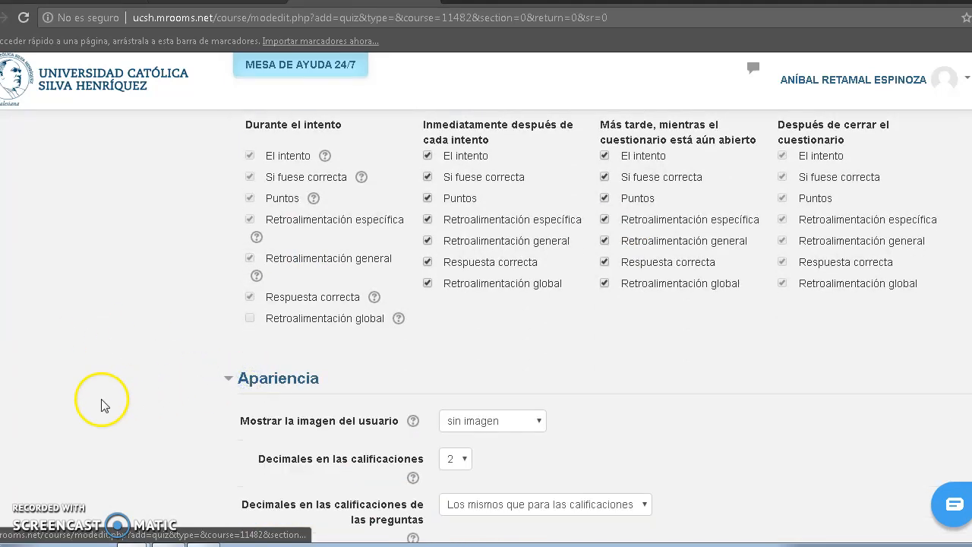
pyautogui.scroll(-2, 90, 407)
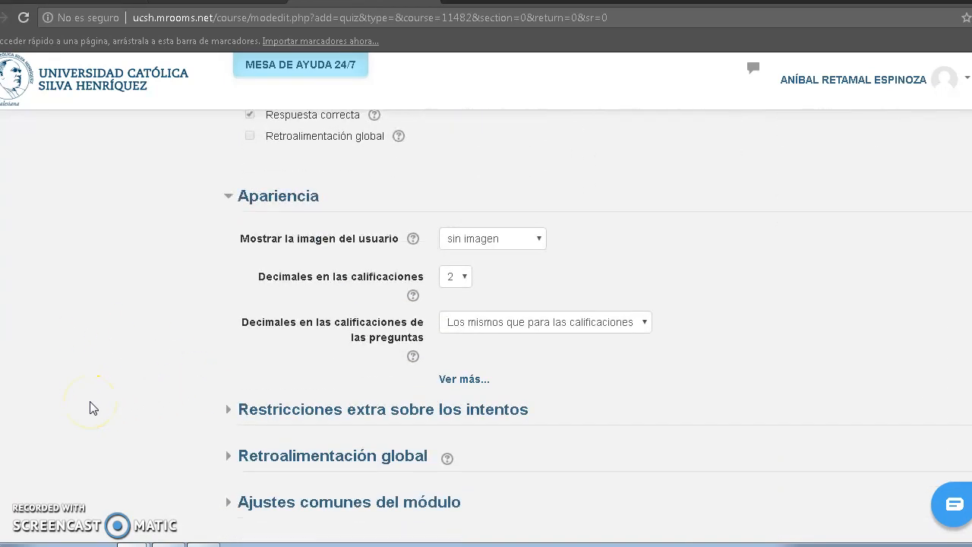
pyautogui.click(458, 278)
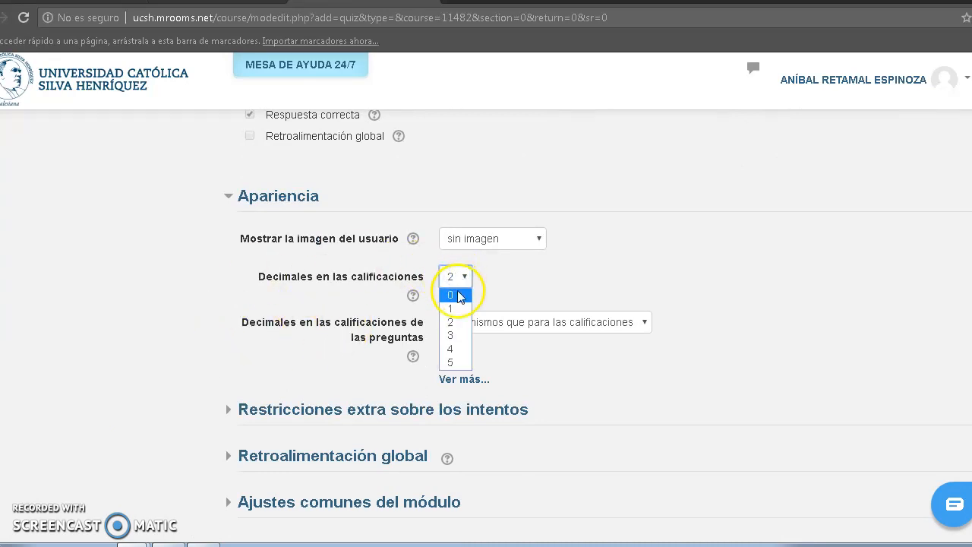
pyautogui.click(458, 293)
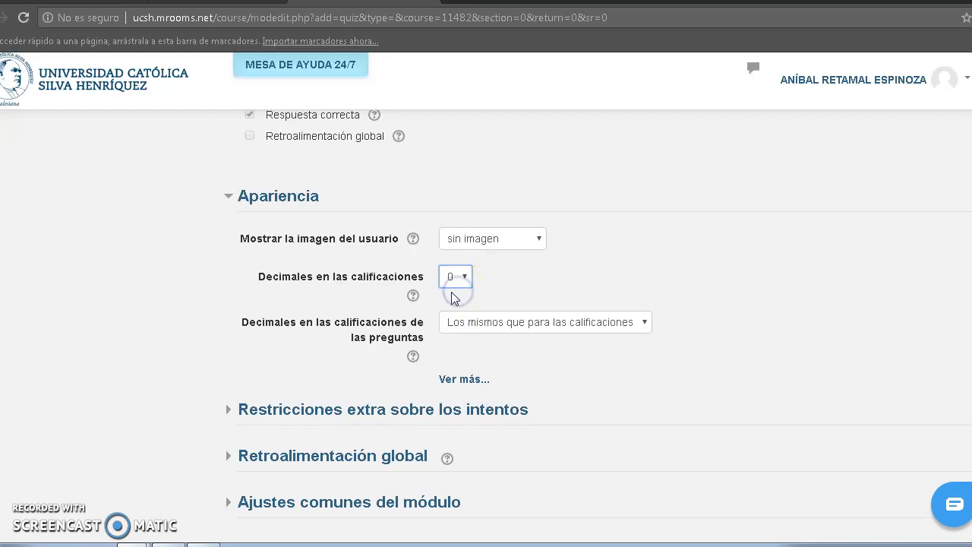
pyautogui.click(120, 334)
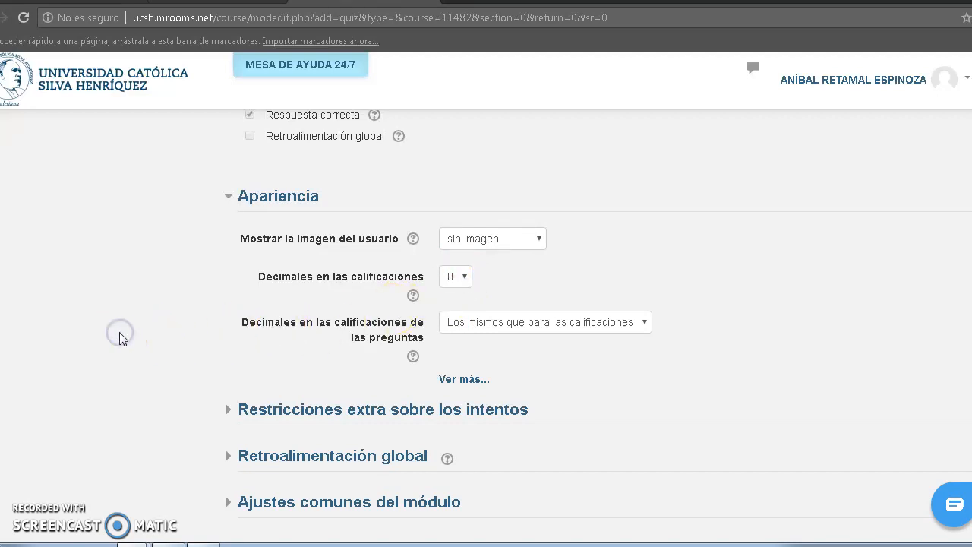
# Set Mostrar la imagen del usuario to "Imagen pequeña".
pyautogui.scroll(-1, 119, 339)
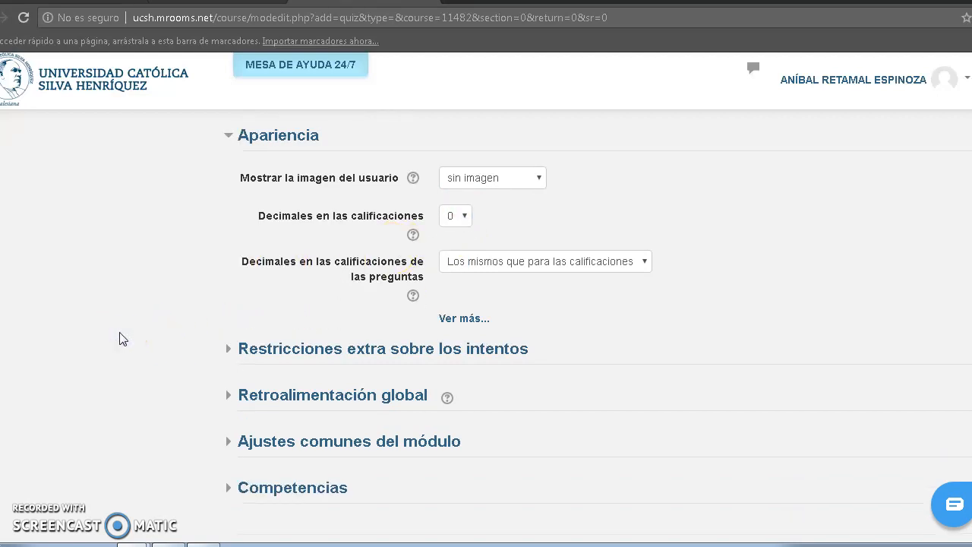
pyautogui.click(481, 181)
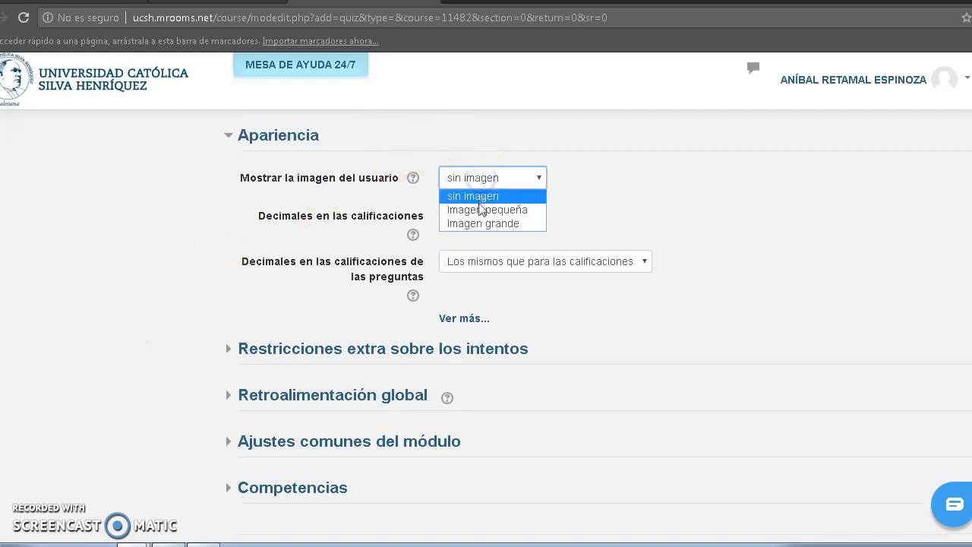
pyautogui.click(483, 209)
pyautogui.click(113, 247)
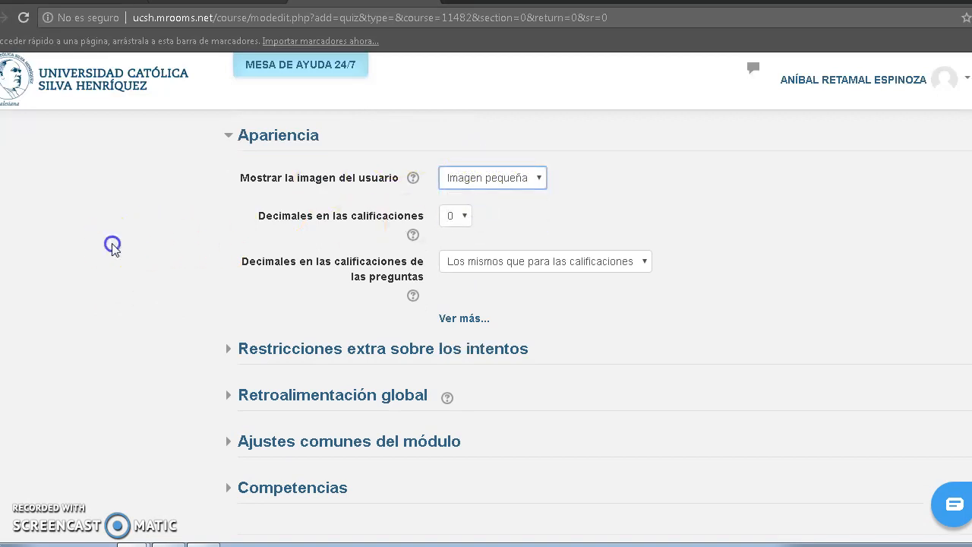
# Examine the extra restrictions on attempts and the grade limit and comment fields of the Retroalimentación global section.
pyautogui.scroll(-2, 112, 243)
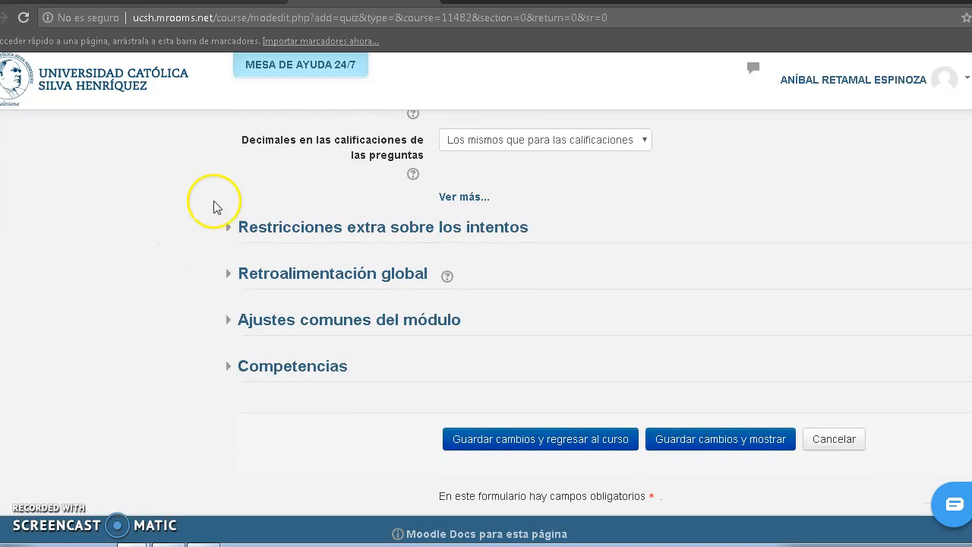
pyautogui.click(295, 232)
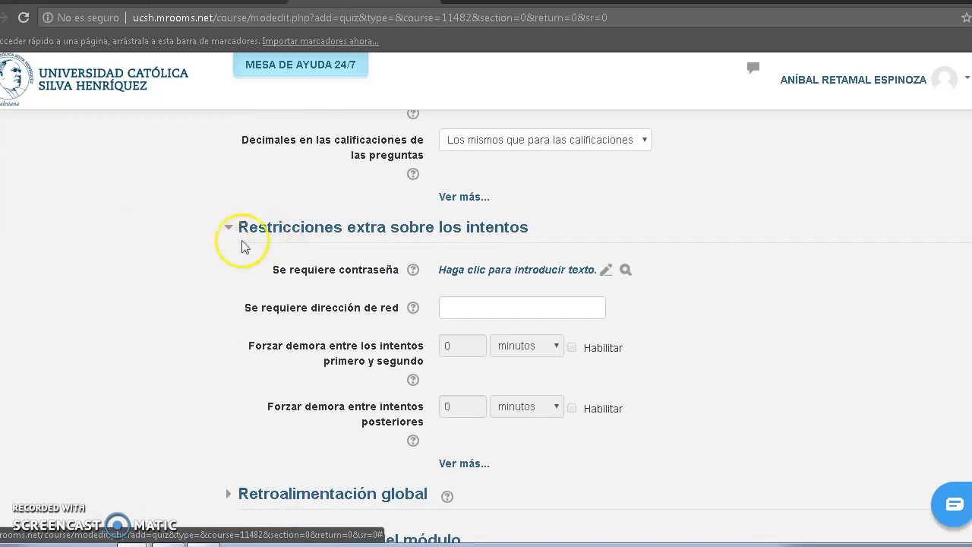
pyautogui.click(103, 276)
pyautogui.scroll(-1, 105, 281)
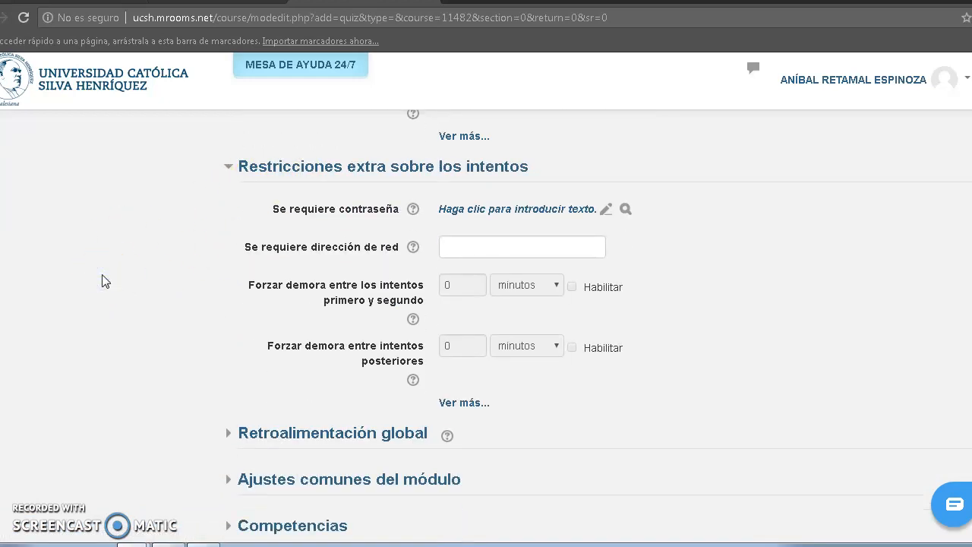
pyautogui.scroll(-1, 104, 281)
pyautogui.click(282, 370)
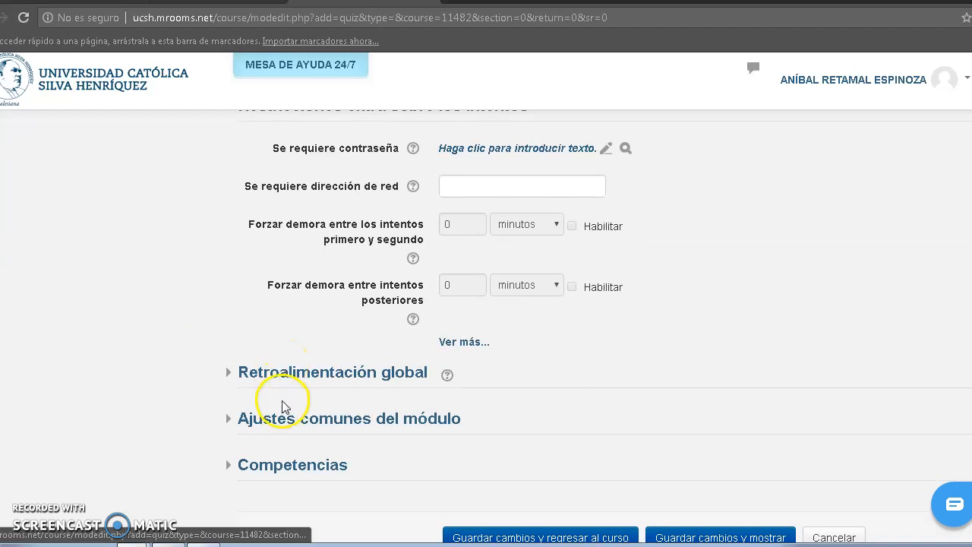
pyautogui.click(298, 373)
pyautogui.click(123, 395)
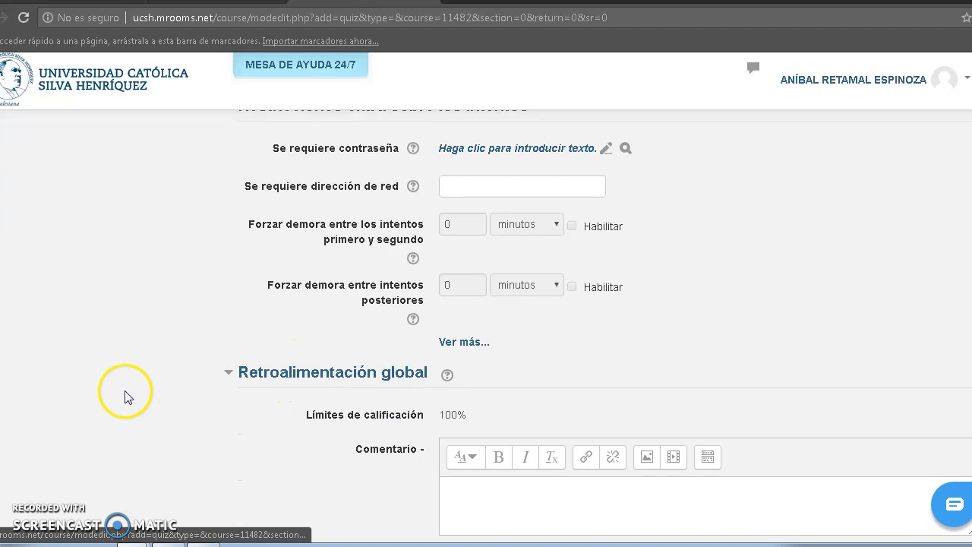
pyautogui.scroll(-3, 127, 397)
pyautogui.scroll(-1, 127, 396)
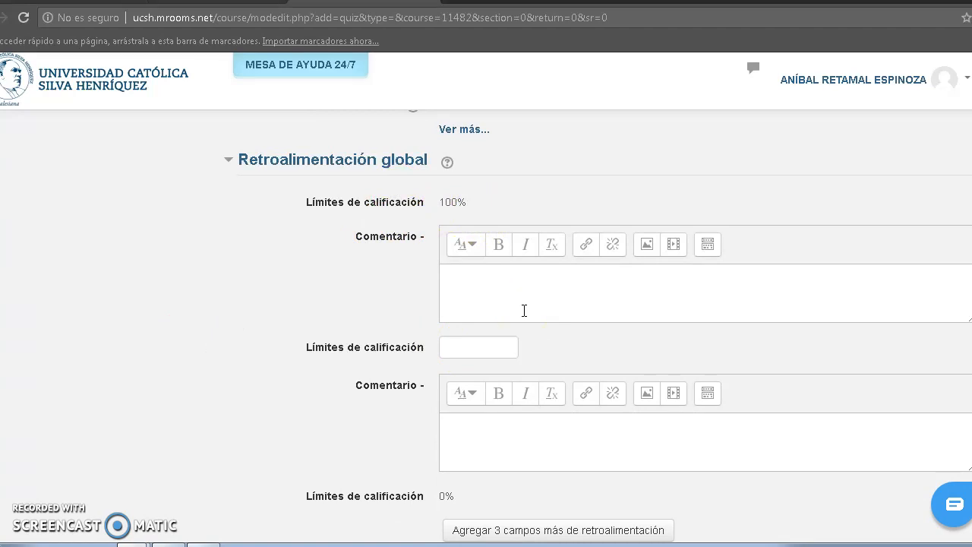
pyautogui.scroll(-5, 524, 311)
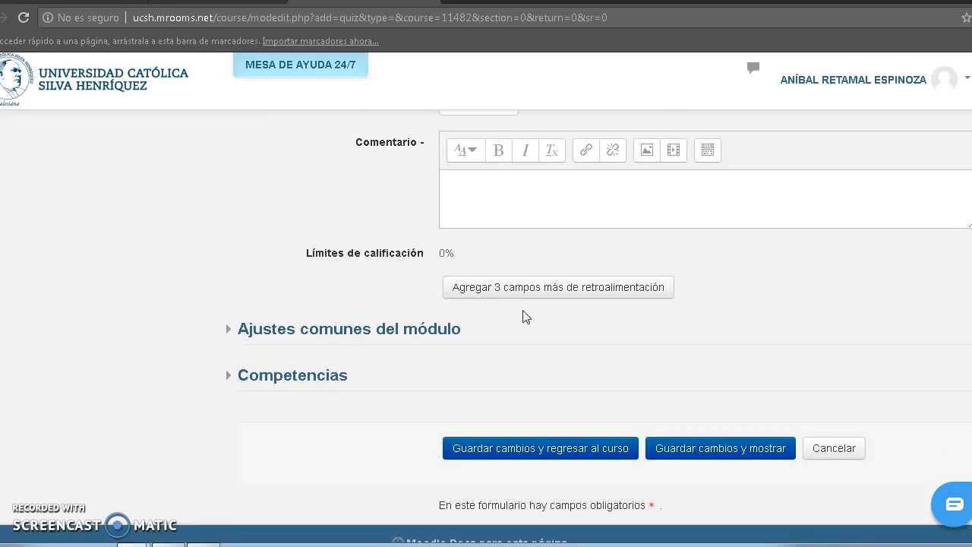
pyautogui.scroll(7, 524, 316)
pyautogui.scroll(-4, 524, 316)
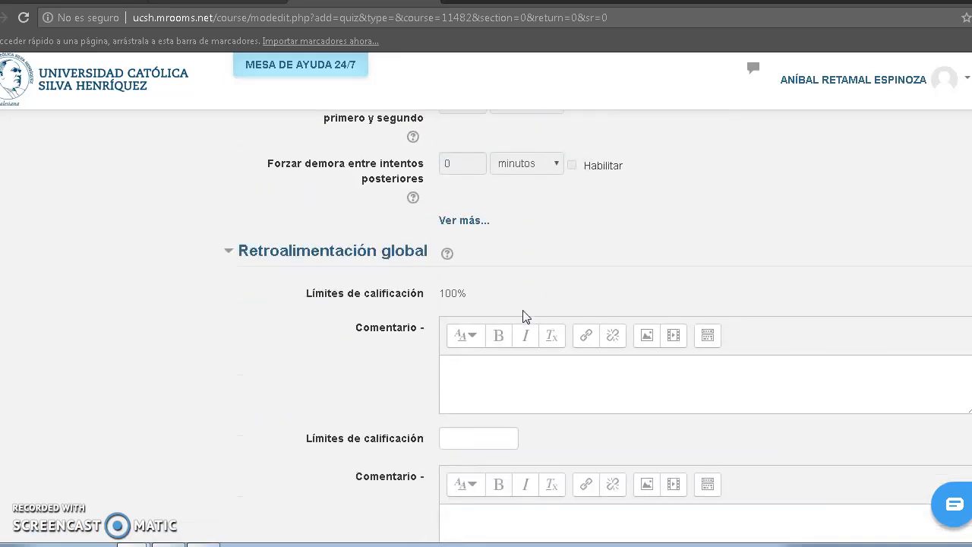
pyautogui.scroll(-2, 526, 318)
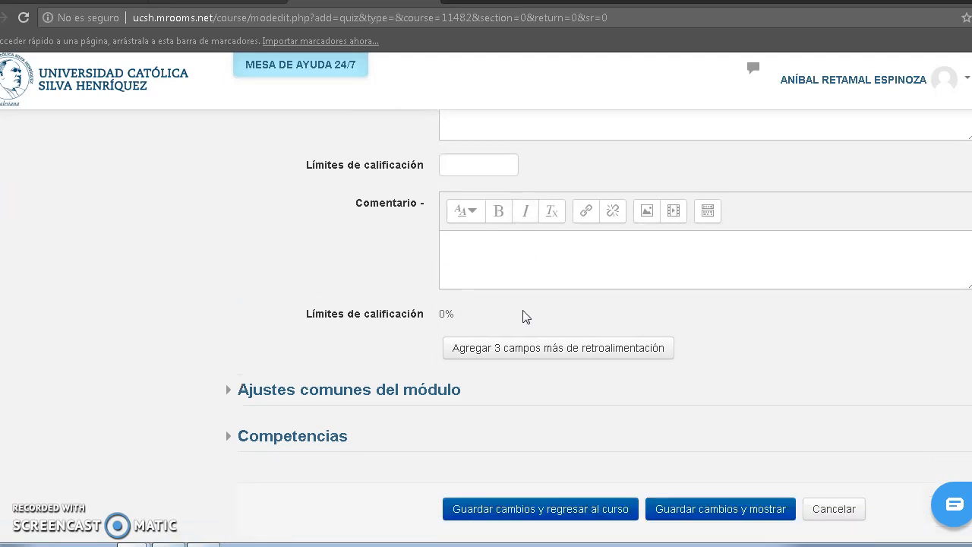
pyautogui.scroll(-1, 525, 318)
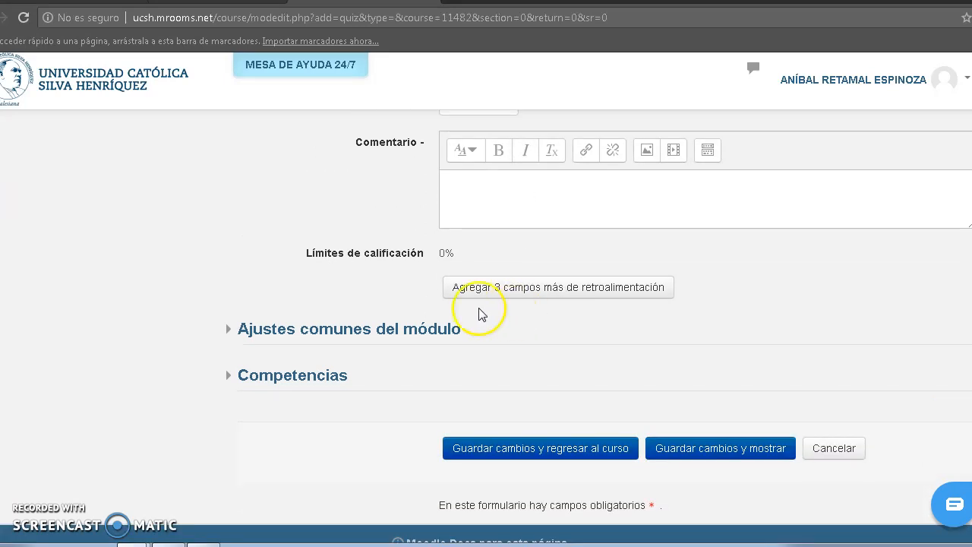
# Review the Ajustes comunes del módulo section, save the quiz and return to the course.
pyautogui.click(391, 338)
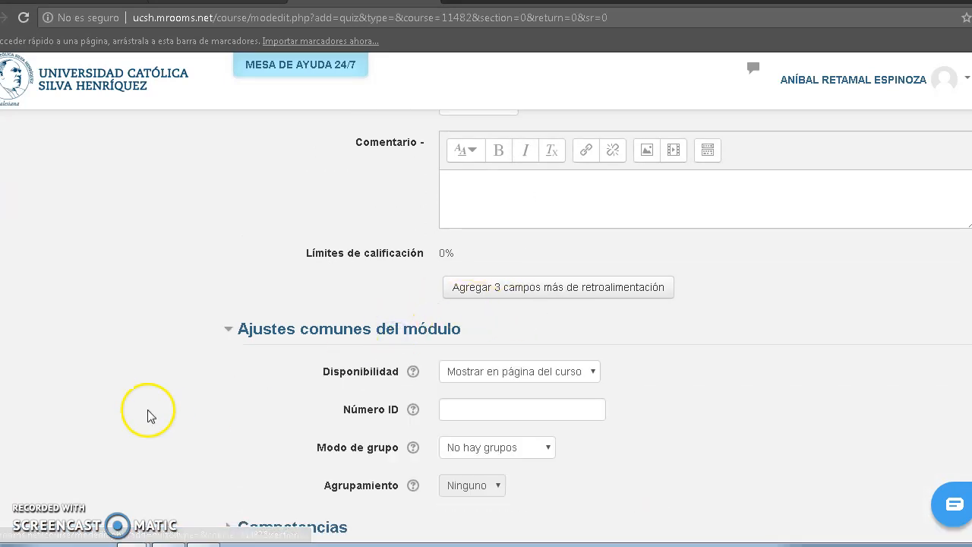
pyautogui.scroll(-3, 117, 386)
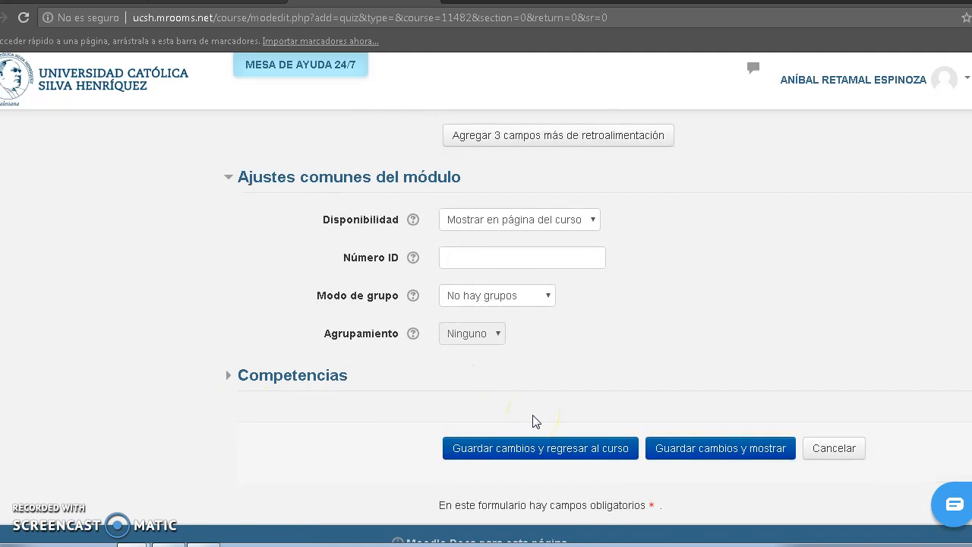
pyautogui.click(539, 454)
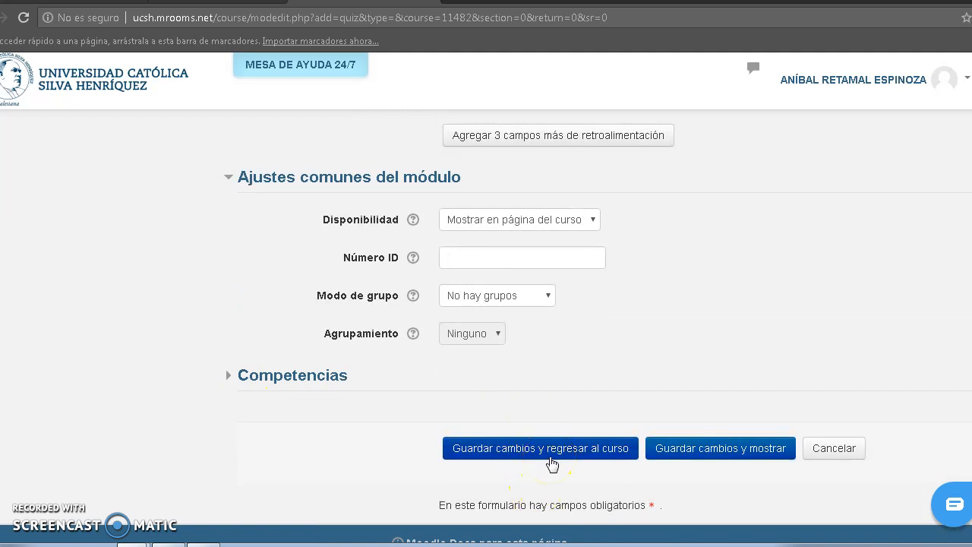
# Save the quiz settings, return to the course, and open "Cuestionario de prueba 8" for editing its questions.
pyautogui.click(557, 452)
pyautogui.click(560, 451)
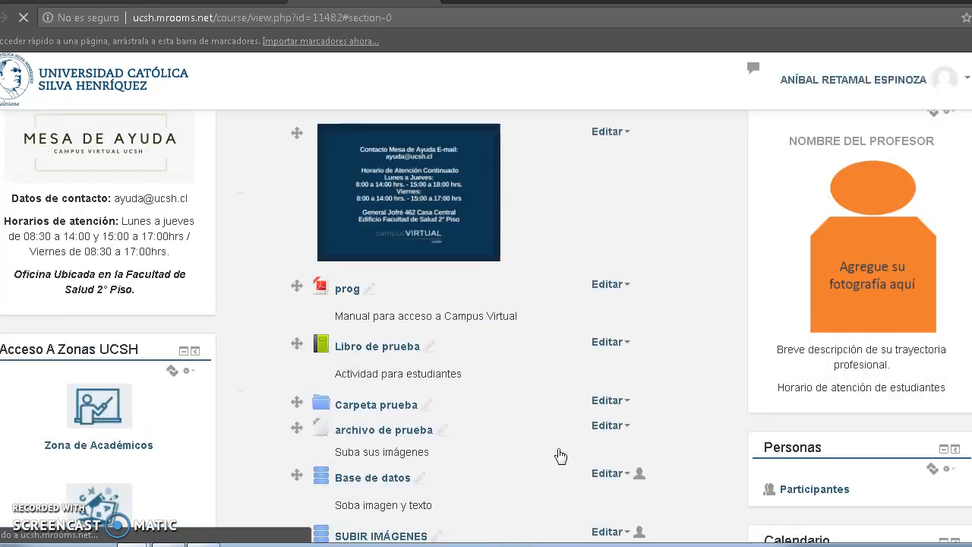
pyautogui.scroll(-5, 560, 455)
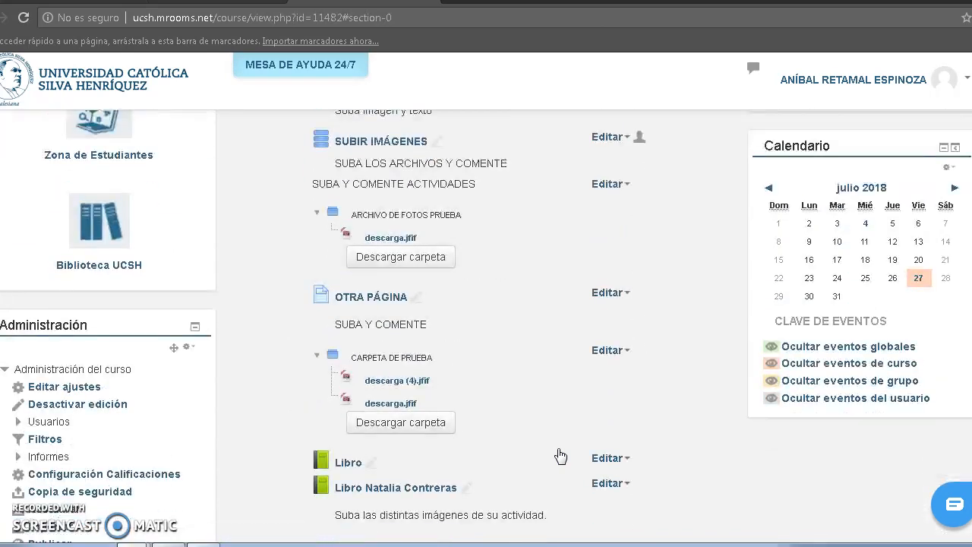
pyautogui.scroll(-3, 560, 456)
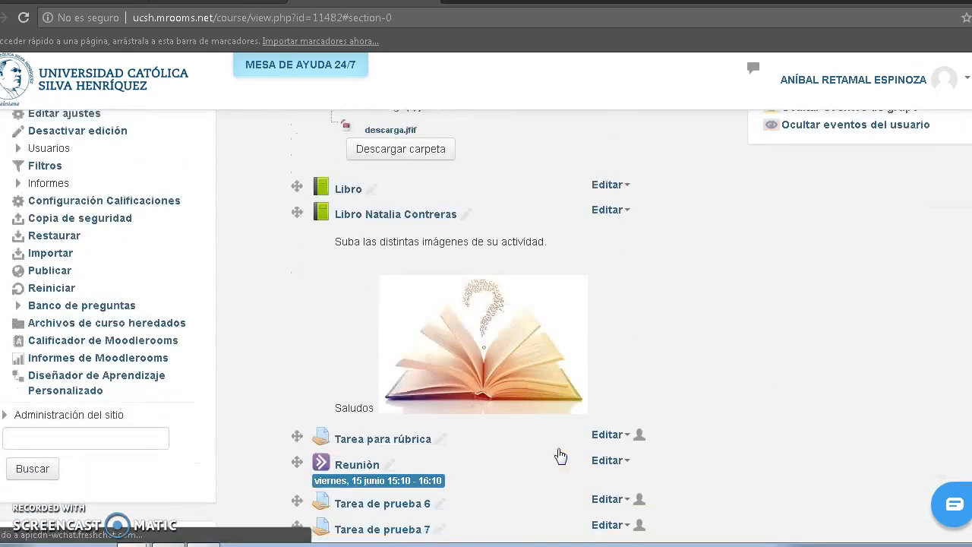
pyautogui.scroll(1, 560, 456)
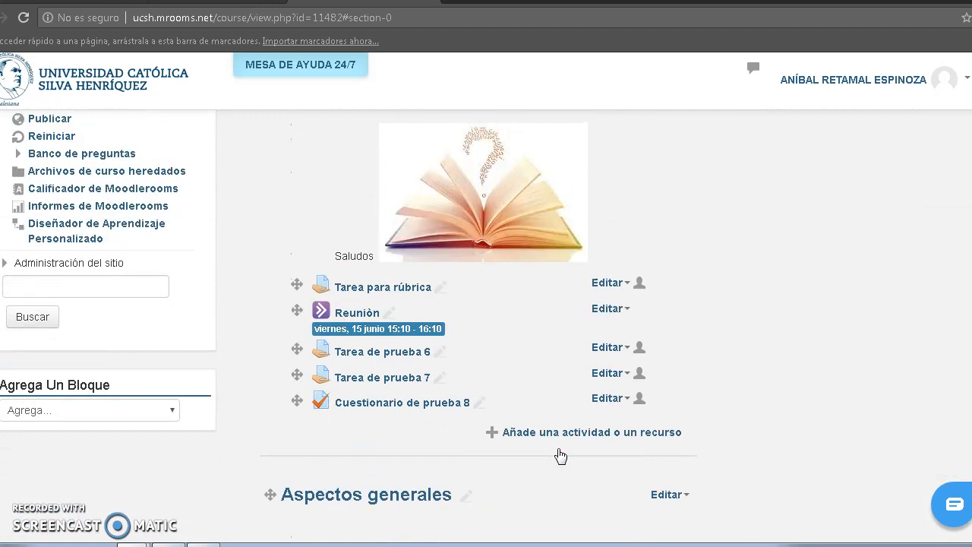
pyautogui.click(366, 405)
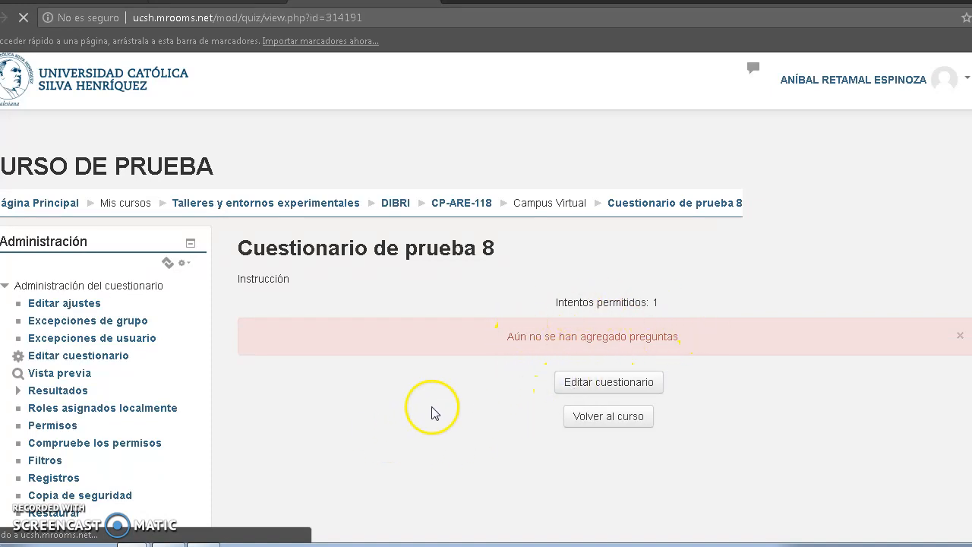
pyautogui.click(640, 383)
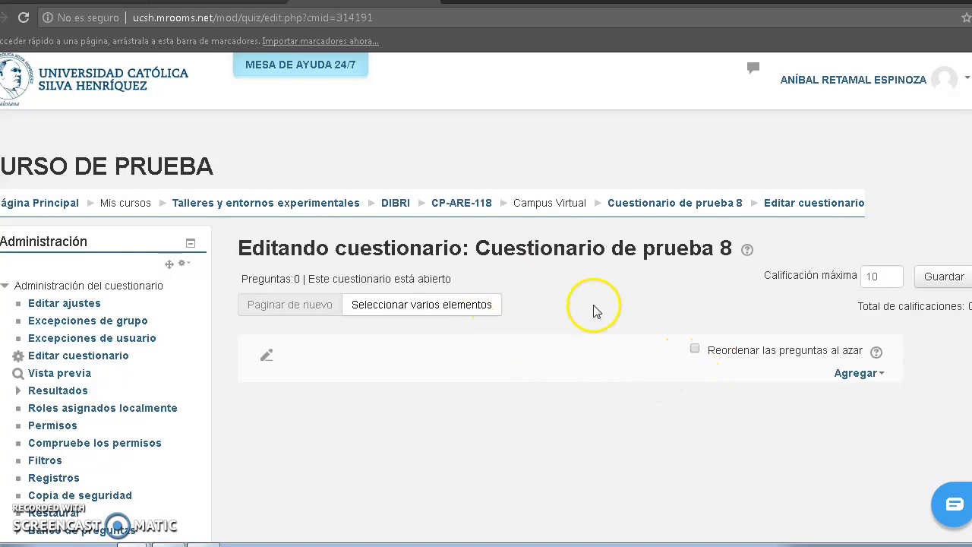
# Set and save the quiz's maximum grade as 7, and enable random reordering of the questions.
pyautogui.doubleClick(886, 278)
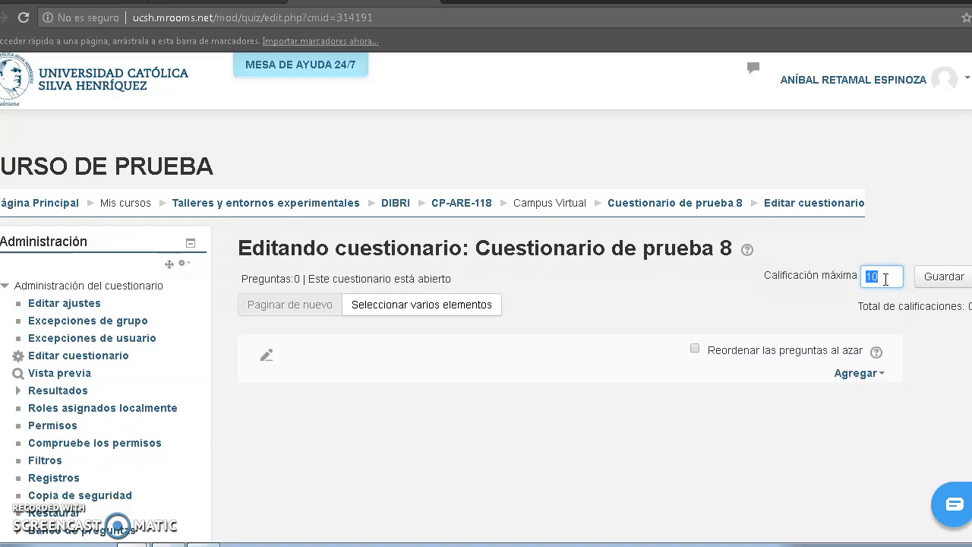
pyautogui.write('7')
pyautogui.click(949, 276)
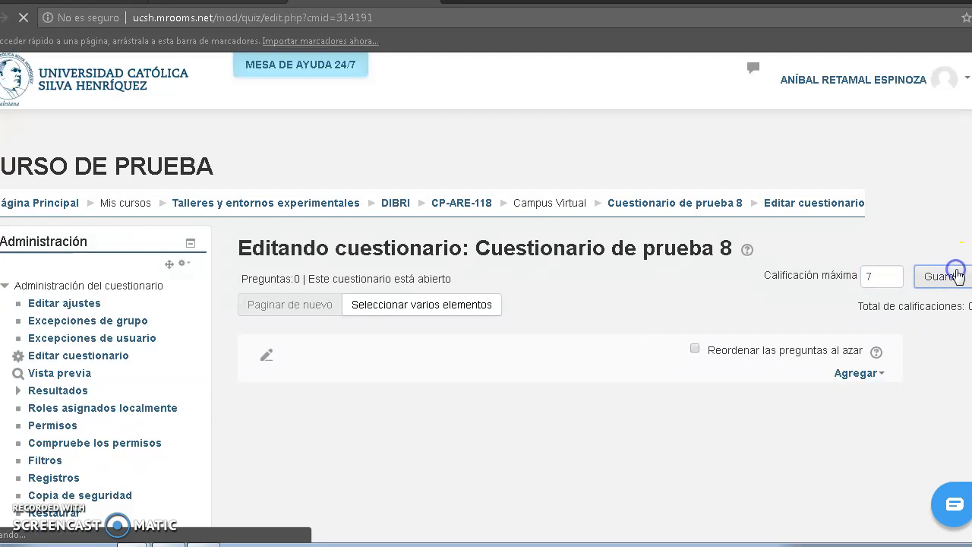
pyautogui.click(694, 350)
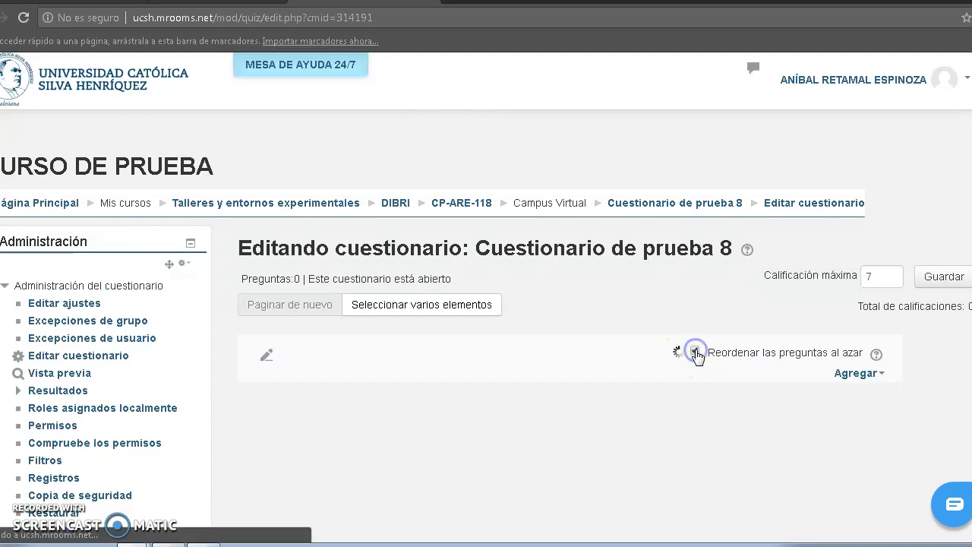
# Add a new question of type Ensayo to the quiz.
pyautogui.click(873, 382)
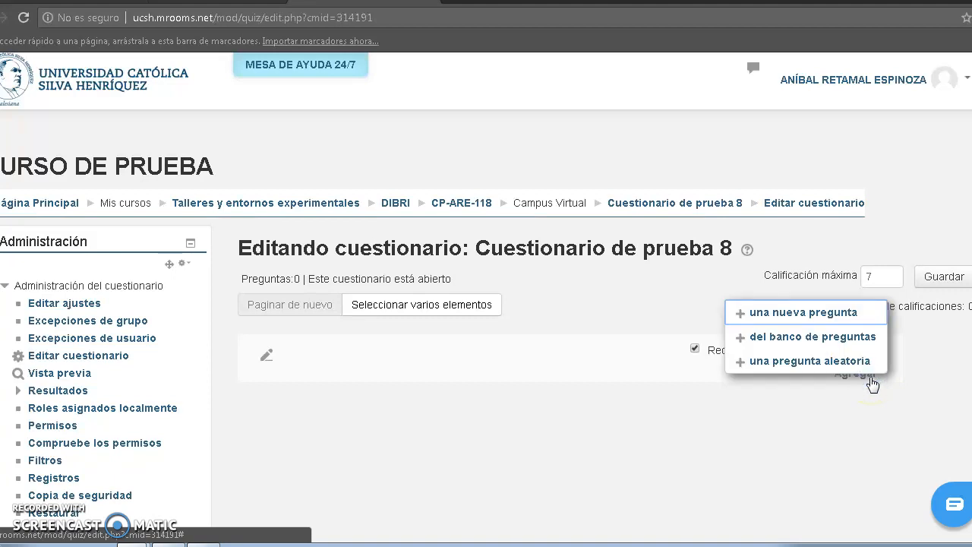
pyautogui.click(852, 325)
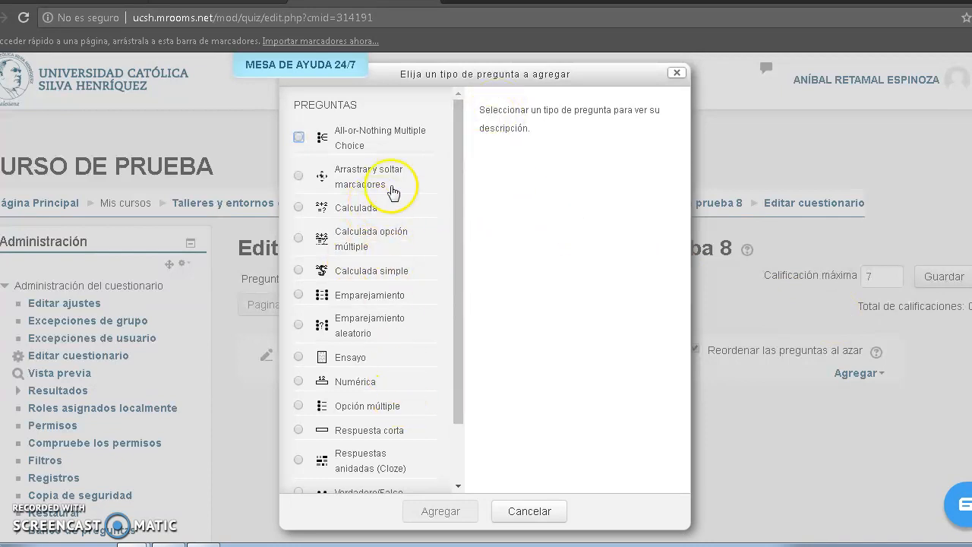
pyautogui.click(299, 357)
pyautogui.click(453, 511)
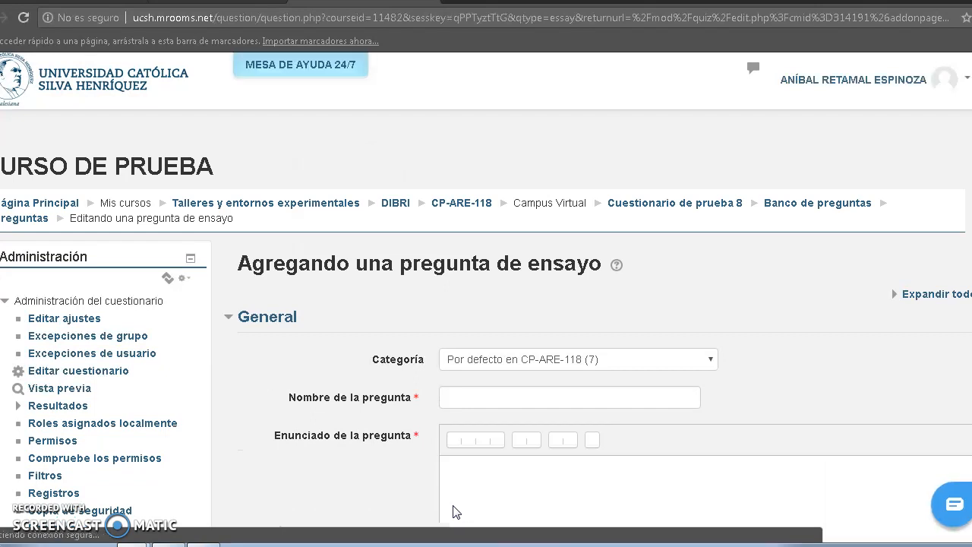
# Name the essay question "Pregunta de ensayo".
pyautogui.click(524, 403)
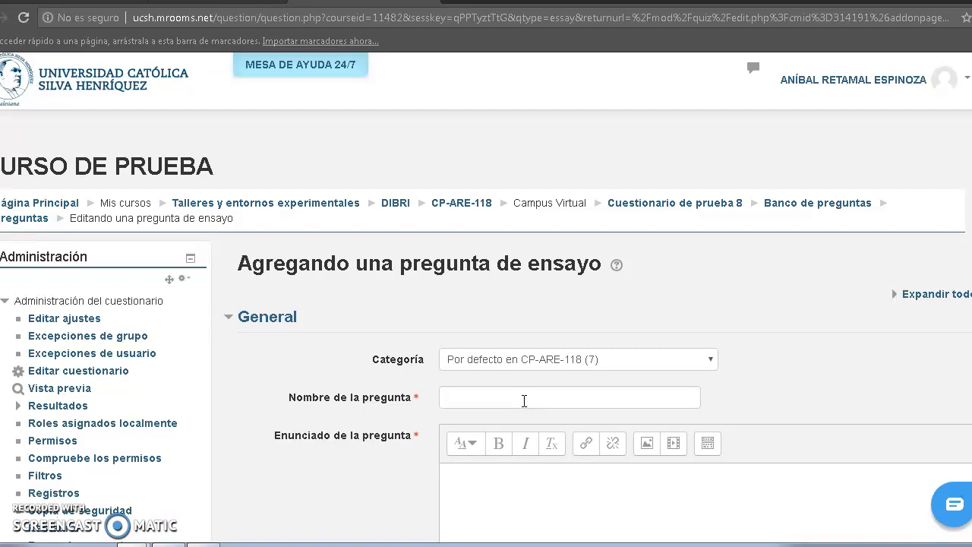
pyautogui.click(524, 401)
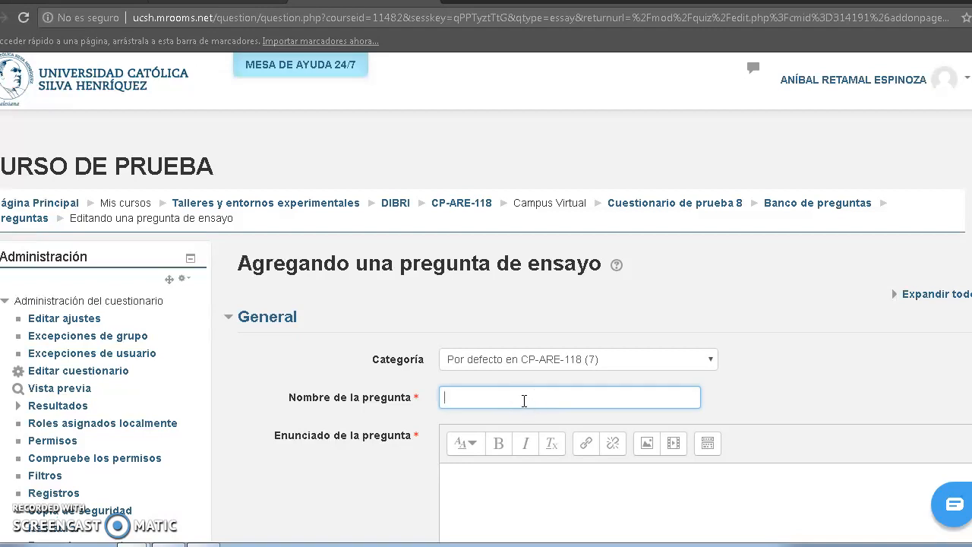
pyautogui.write('Pregunta de ensayo')
# Enter "Desarrolle el concepto de Nación" as the essay question's wording.
pyautogui.click(540, 471)
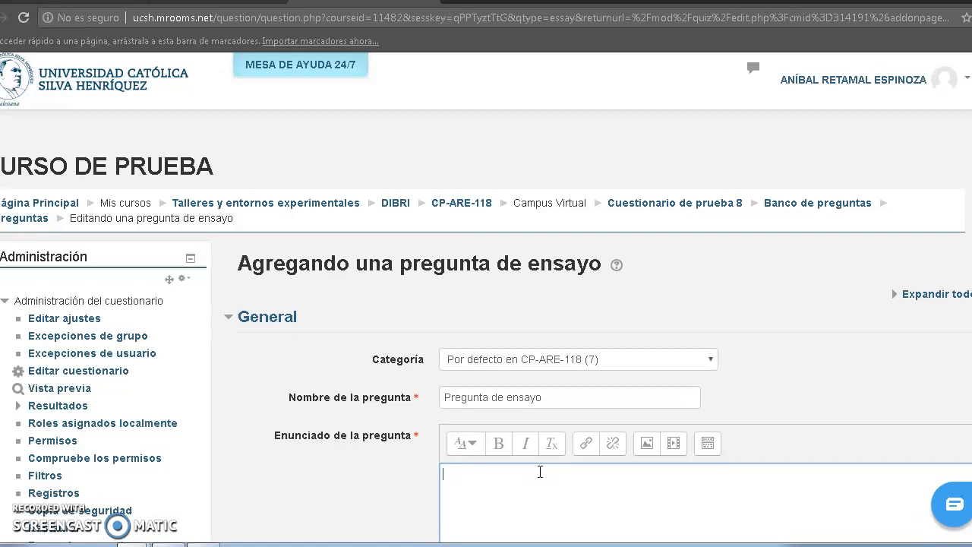
pyautogui.write('Desarrolle el concepto de Nación')
pyautogui.click(373, 494)
# Set the essay question's default score (Puntuación por defecto) to 5.
pyautogui.scroll(-1, 378, 497)
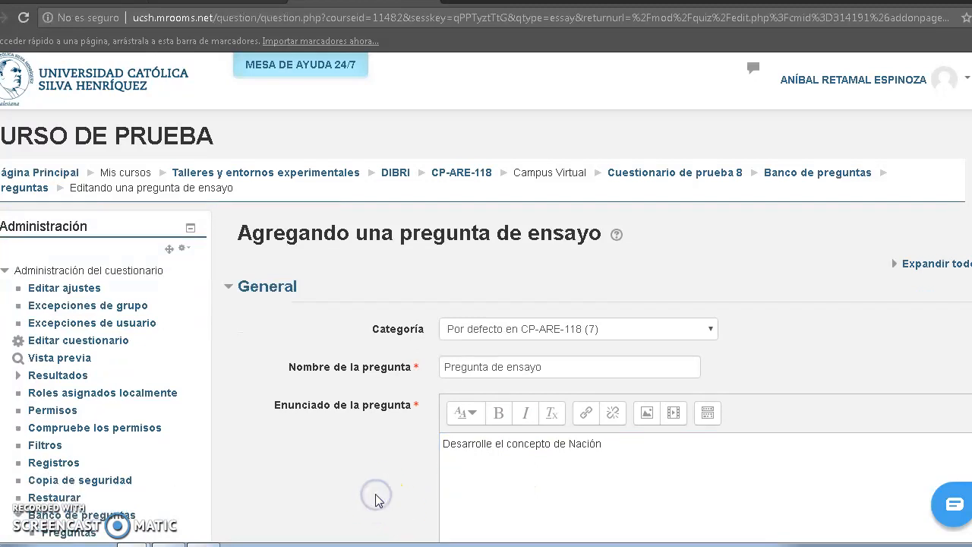
pyautogui.scroll(-4, 376, 498)
pyautogui.scroll(2, 378, 499)
pyautogui.scroll(-5, 378, 500)
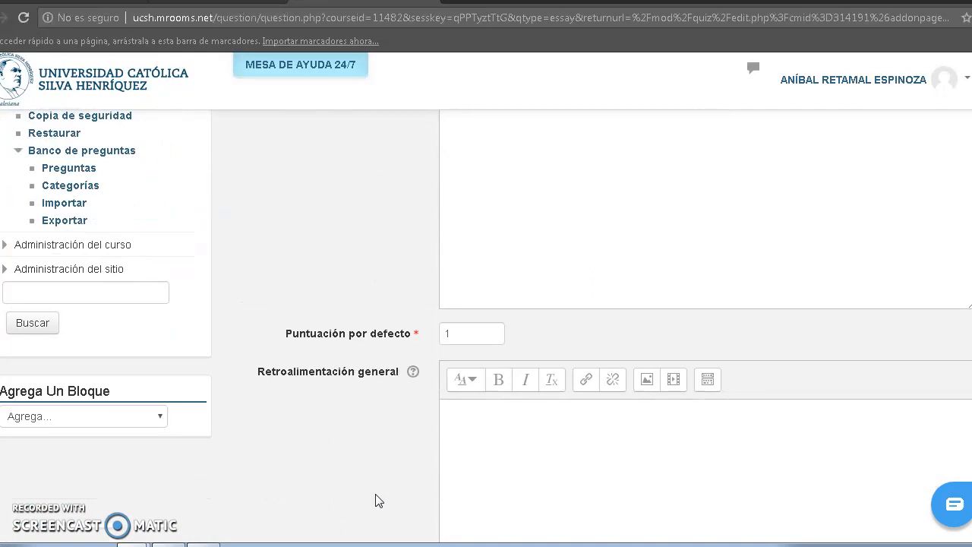
pyautogui.doubleClick(468, 335)
pyautogui.write('5')
pyautogui.click(493, 420)
pyautogui.click(329, 428)
# Examine the Opciones de respuesta: response format, required text, input box size and the attachment settings.
pyautogui.scroll(-4, 330, 430)
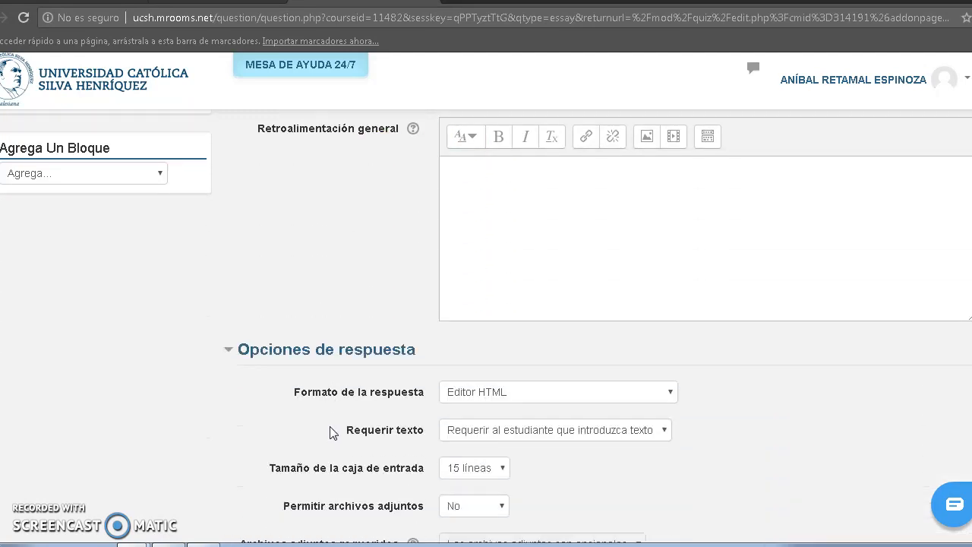
pyautogui.scroll(-2, 329, 432)
pyautogui.click(338, 410)
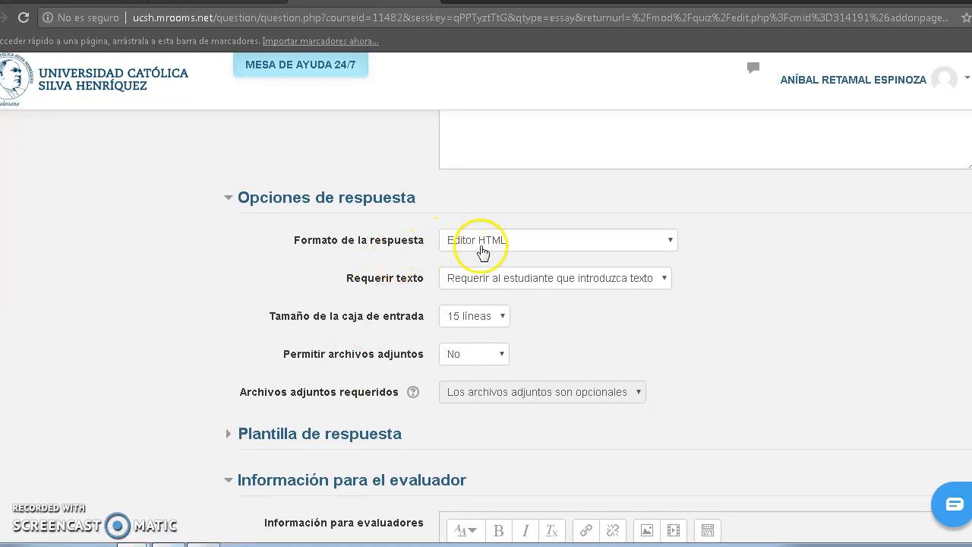
pyautogui.click(528, 246)
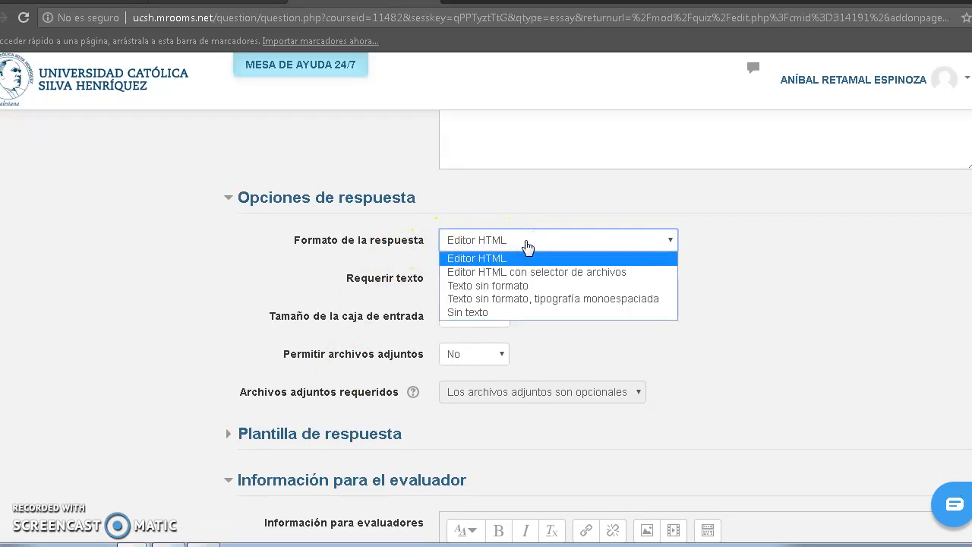
pyautogui.click(528, 246)
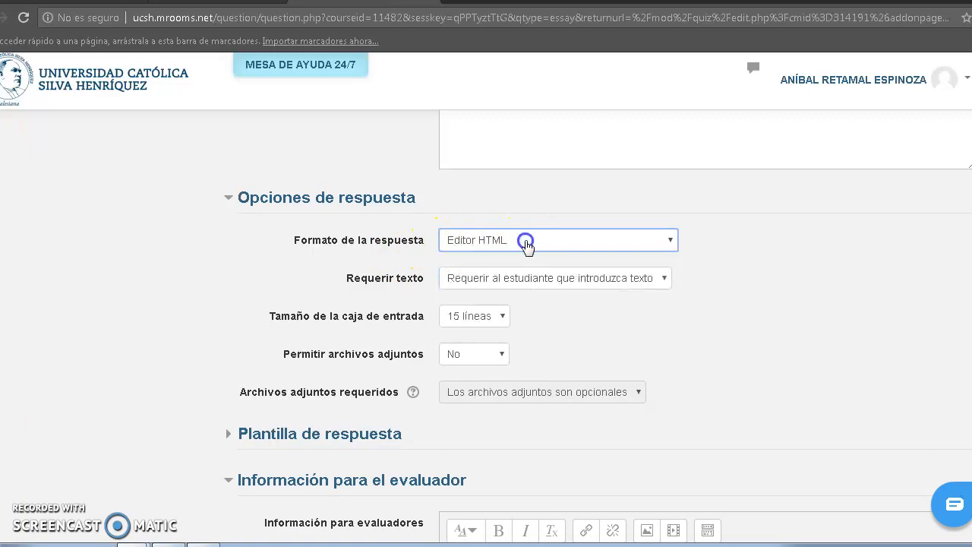
pyautogui.click(530, 283)
pyautogui.click(530, 282)
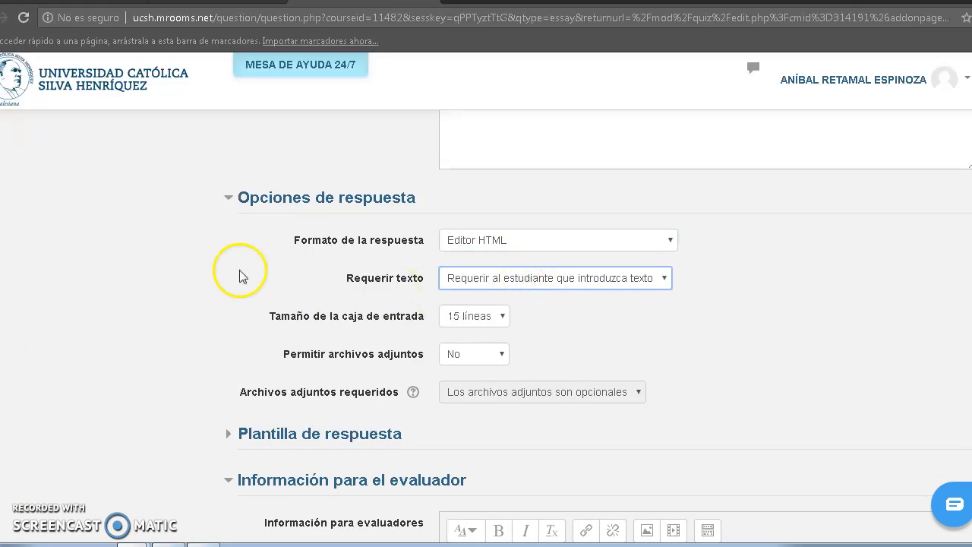
pyautogui.click(113, 278)
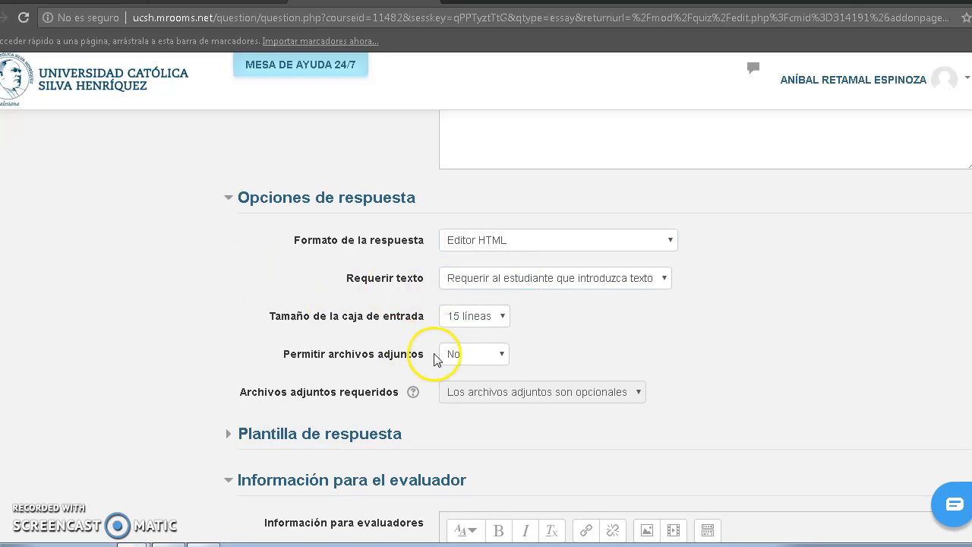
pyautogui.click(501, 319)
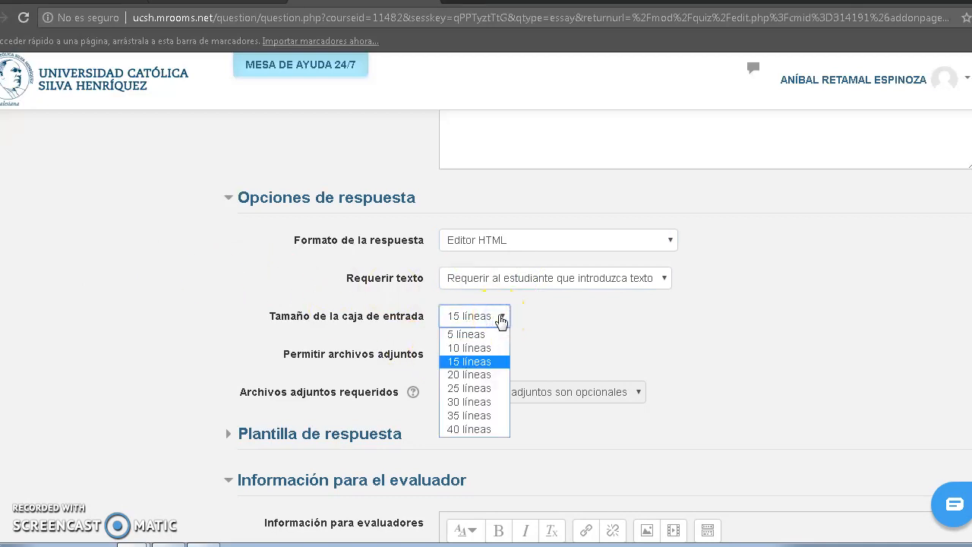
pyautogui.click(501, 319)
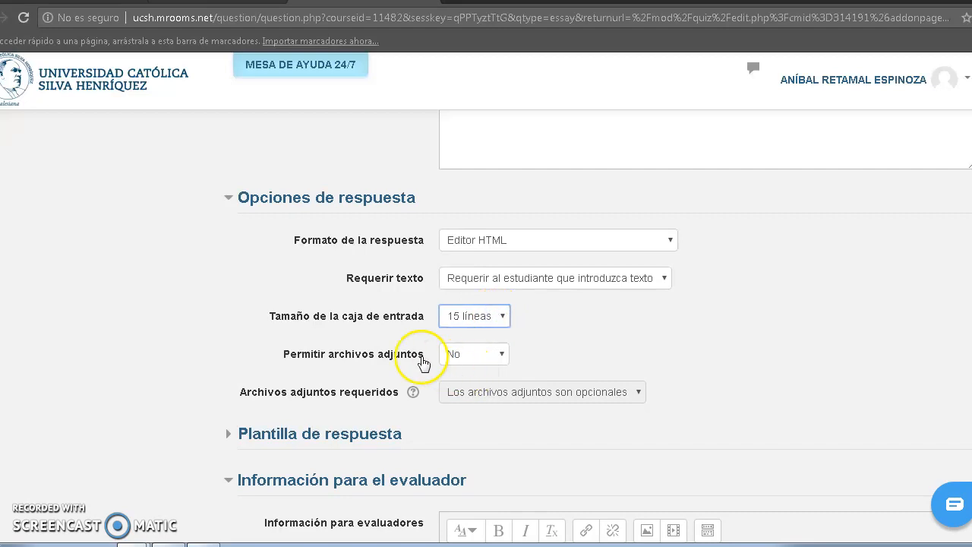
pyautogui.click(470, 357)
pyautogui.click(469, 354)
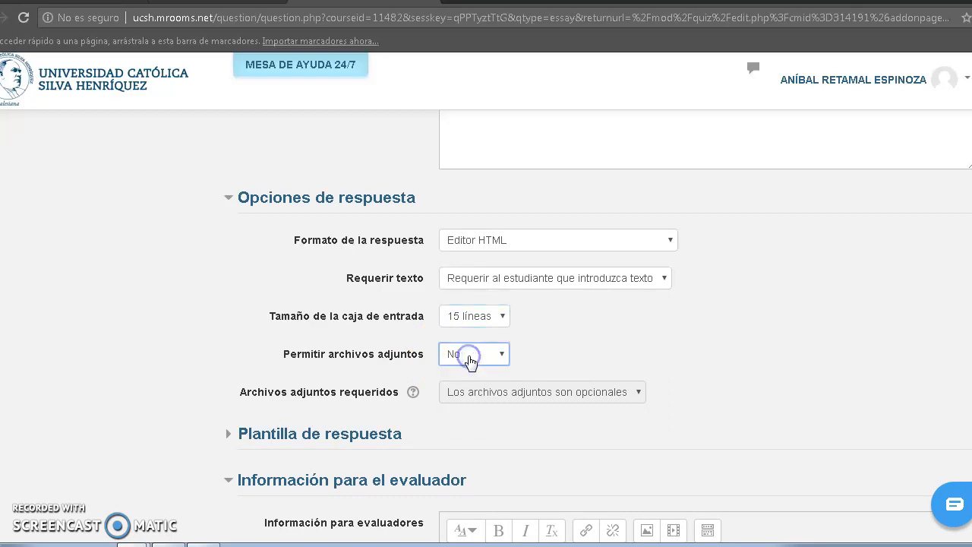
pyautogui.click(148, 368)
pyautogui.scroll(-2, 148, 364)
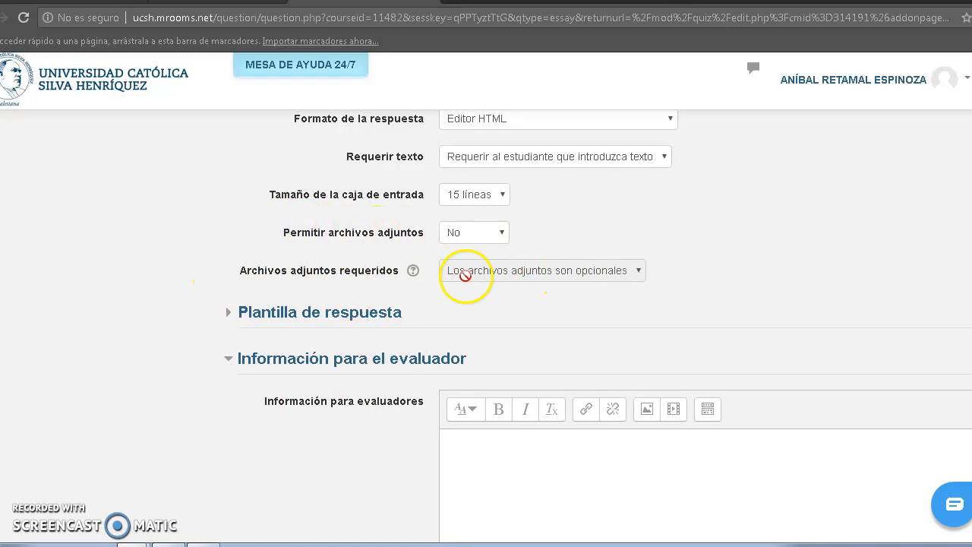
# Review the Plantilla de respuesta and Información para el evaluador sections, and save the essay question.
pyautogui.click(338, 316)
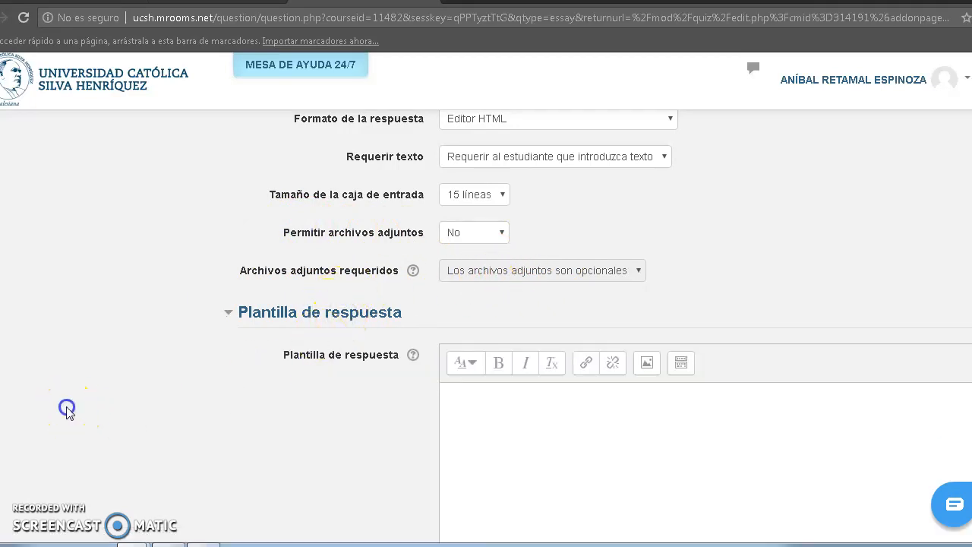
pyautogui.scroll(-2, 66, 406)
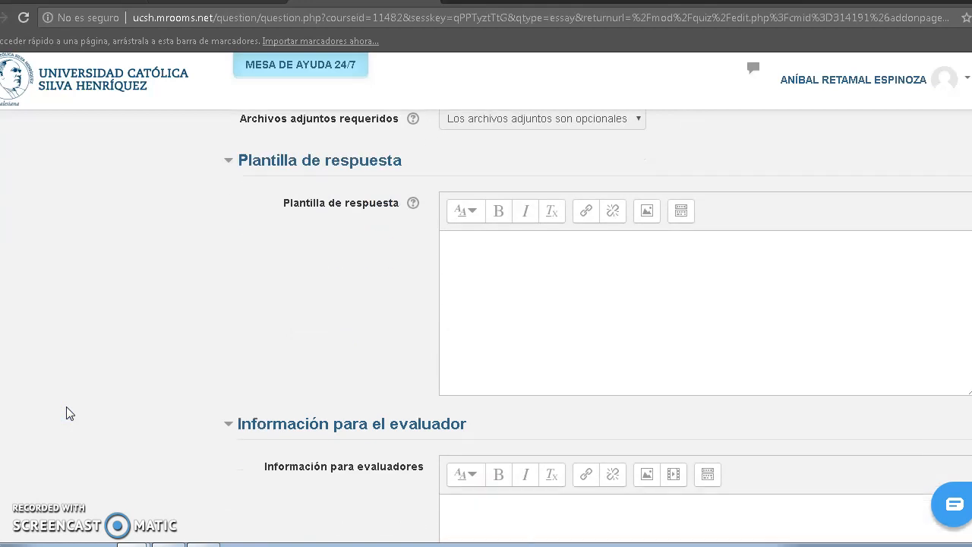
pyautogui.scroll(-3, 66, 413)
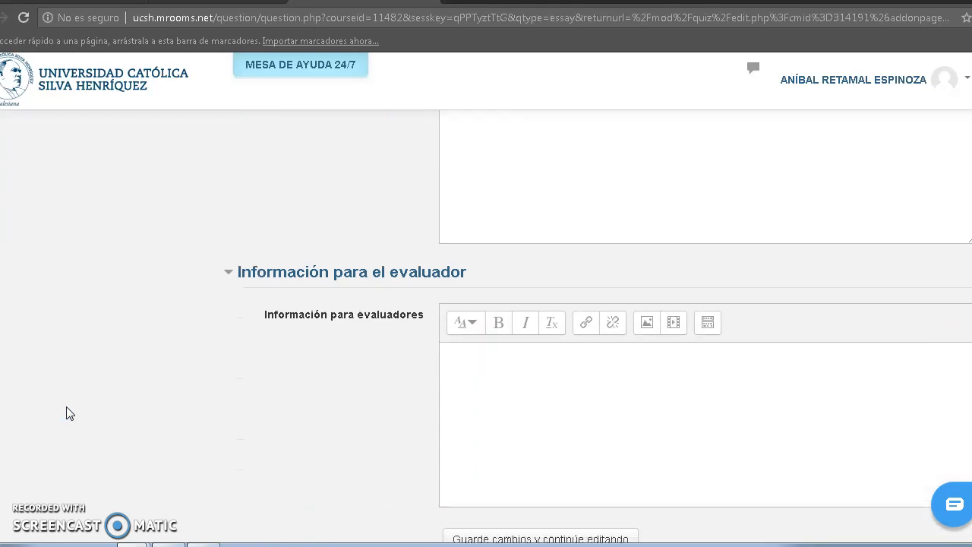
pyautogui.scroll(-4, 66, 413)
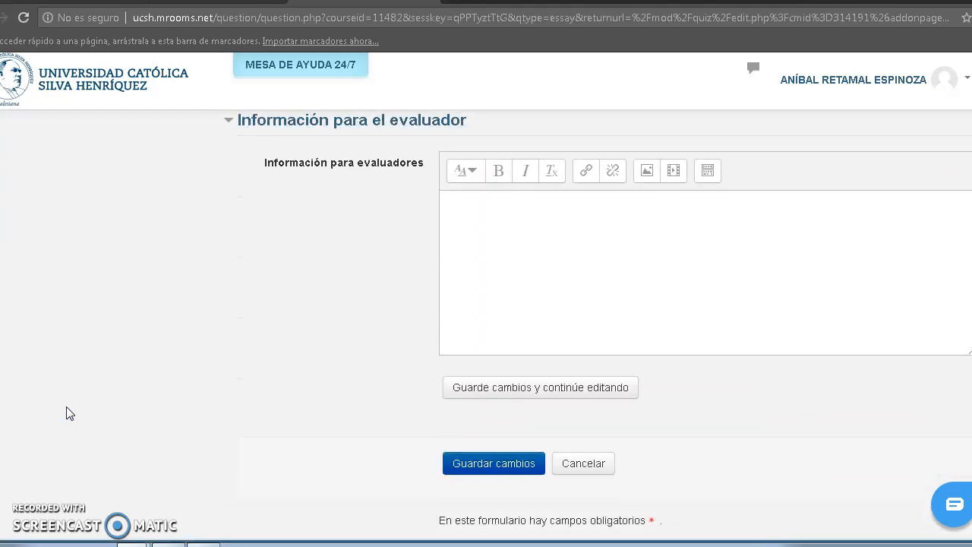
pyautogui.scroll(1, 67, 410)
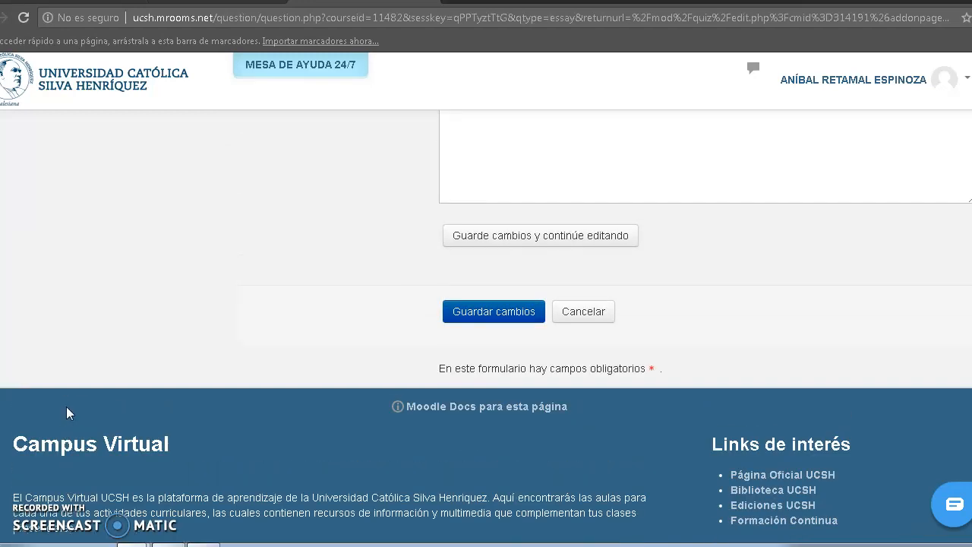
pyautogui.click(507, 315)
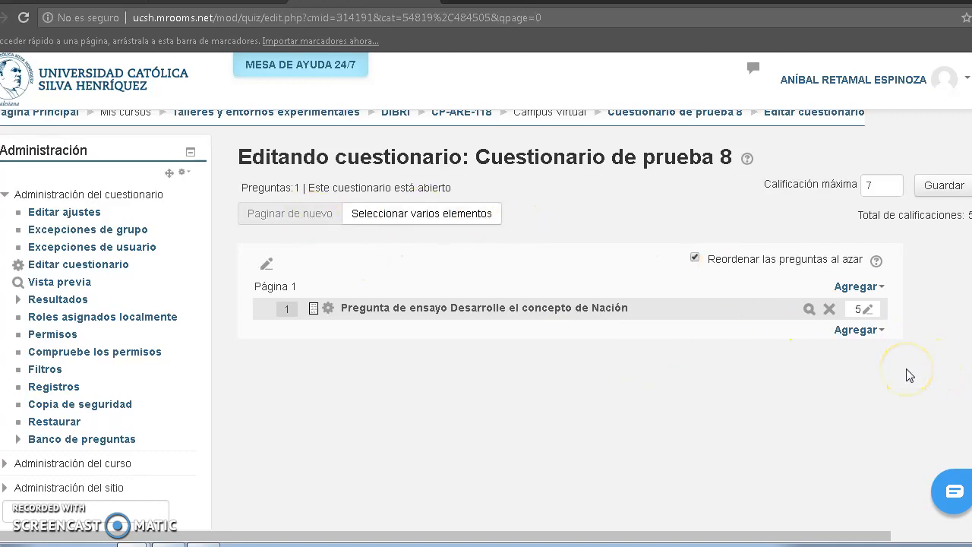
# Add the "Emparejamiento" question about regions and regional capitals from the question bank to the end of the quiz.
pyautogui.click(864, 337)
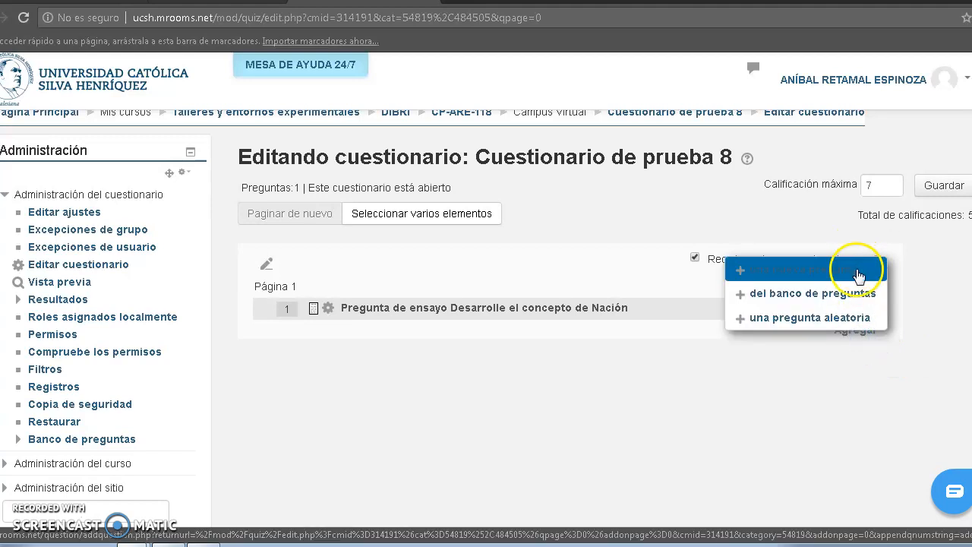
pyautogui.click(856, 319)
pyautogui.click(857, 293)
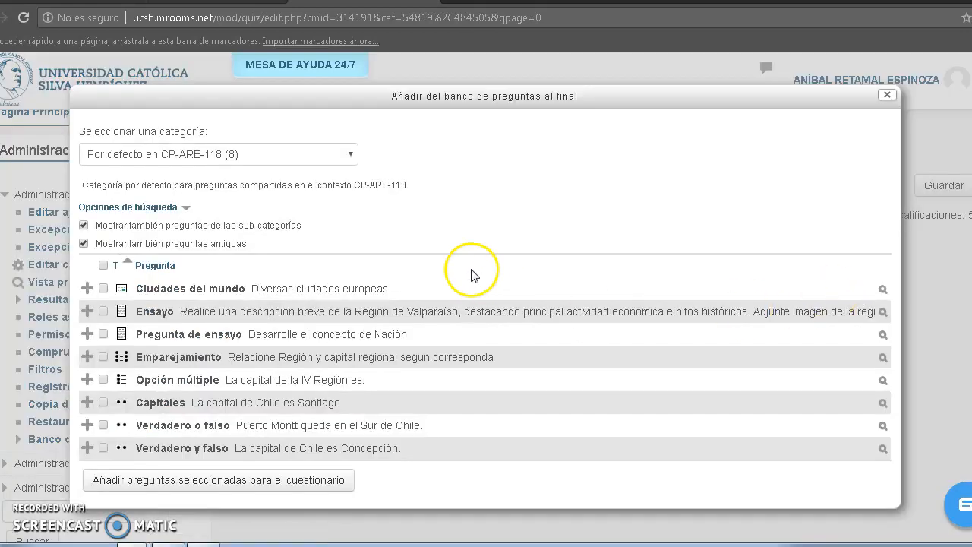
pyautogui.click(103, 358)
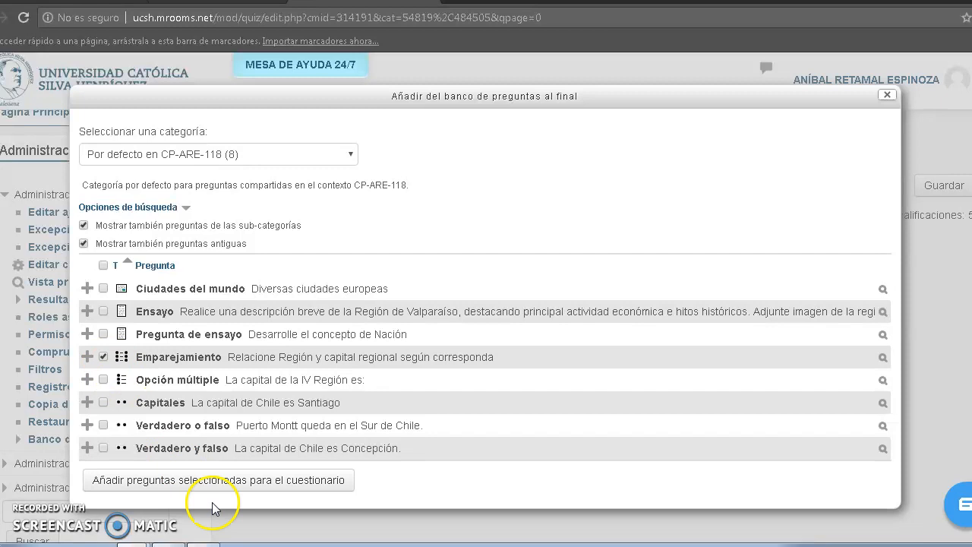
pyautogui.click(228, 486)
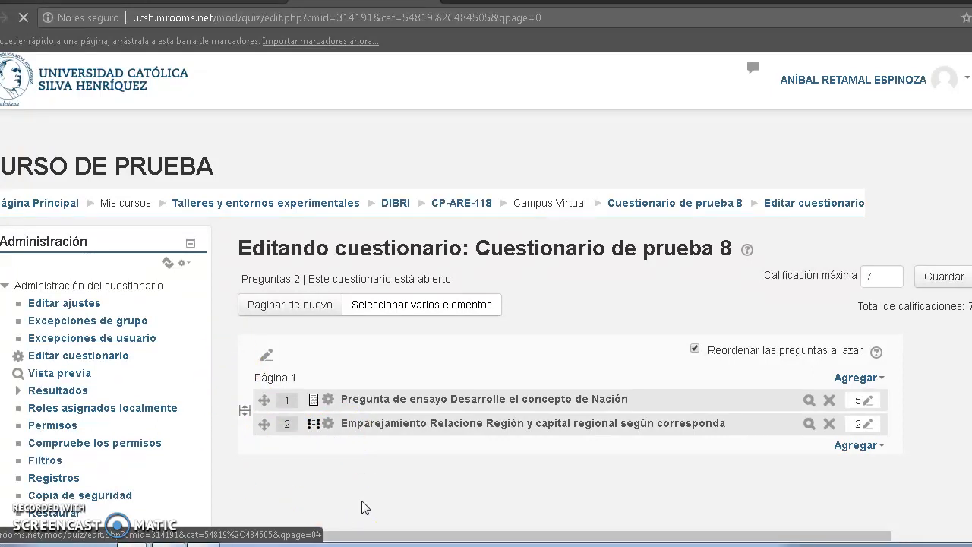
# Set the essay question's maximum mark in the quiz to 3.
pyautogui.click(867, 402)
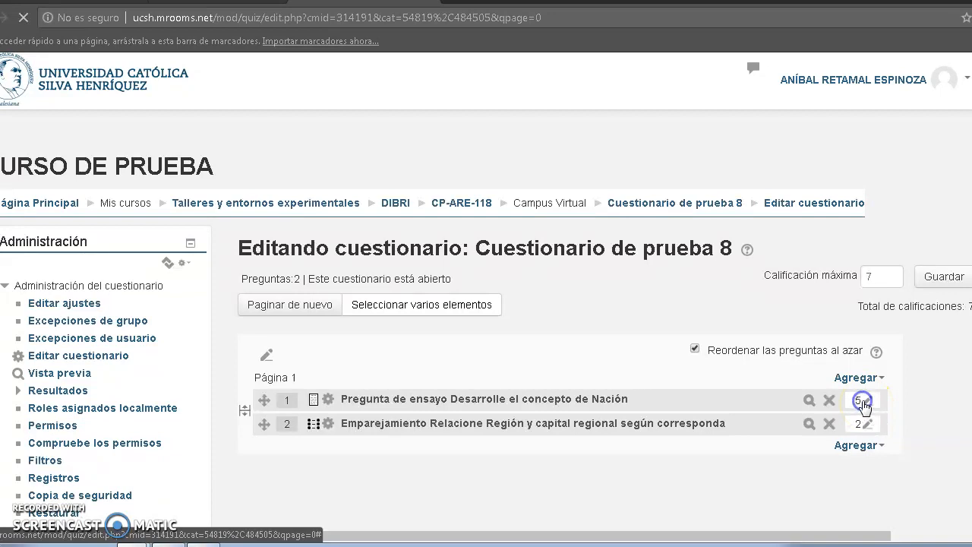
pyautogui.write('3')
pyautogui.press('Return')
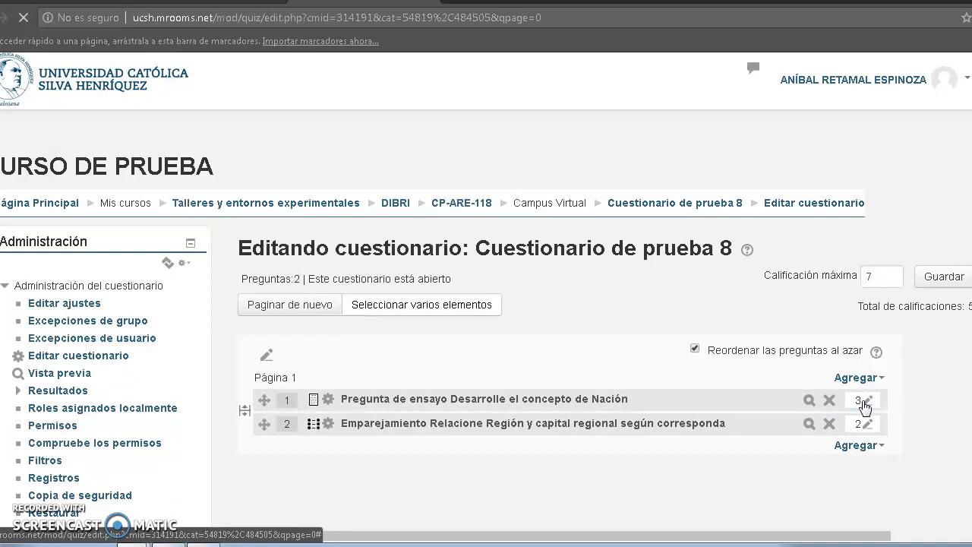